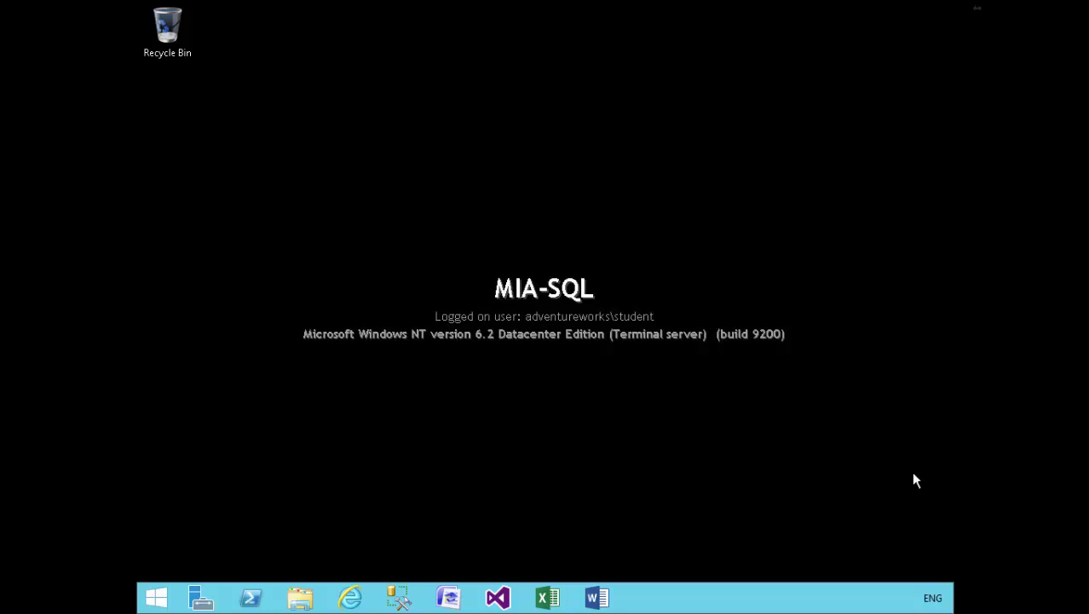
- Open SQL Server Management Studio, connect to the MIA-SQL database engine with Windows Authentication and enlarge Object Explorer
{"action": "left_click", "coordinate": [401, 599]}
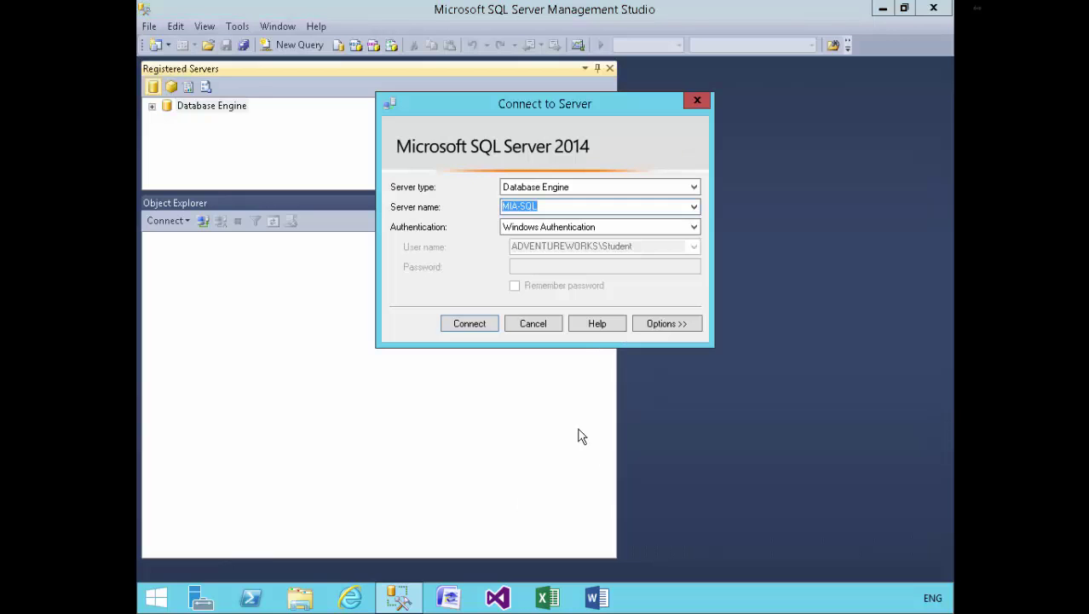
{"action": "left_click", "coordinate": [467, 329]}
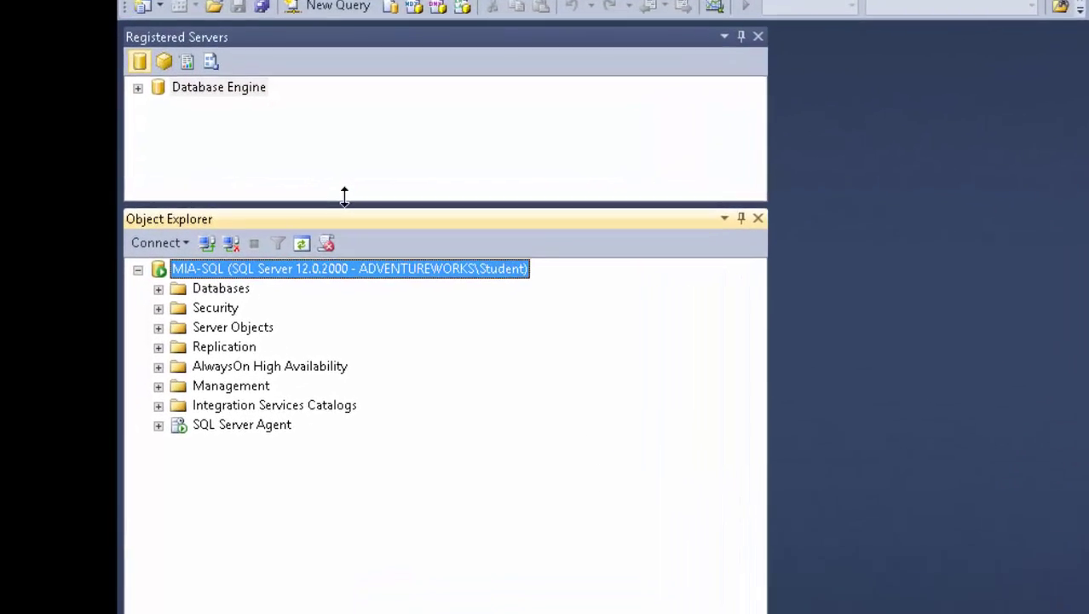
{"action": "left_click_drag", "start_coordinate": [304, 189], "coordinate": [300, 134]}
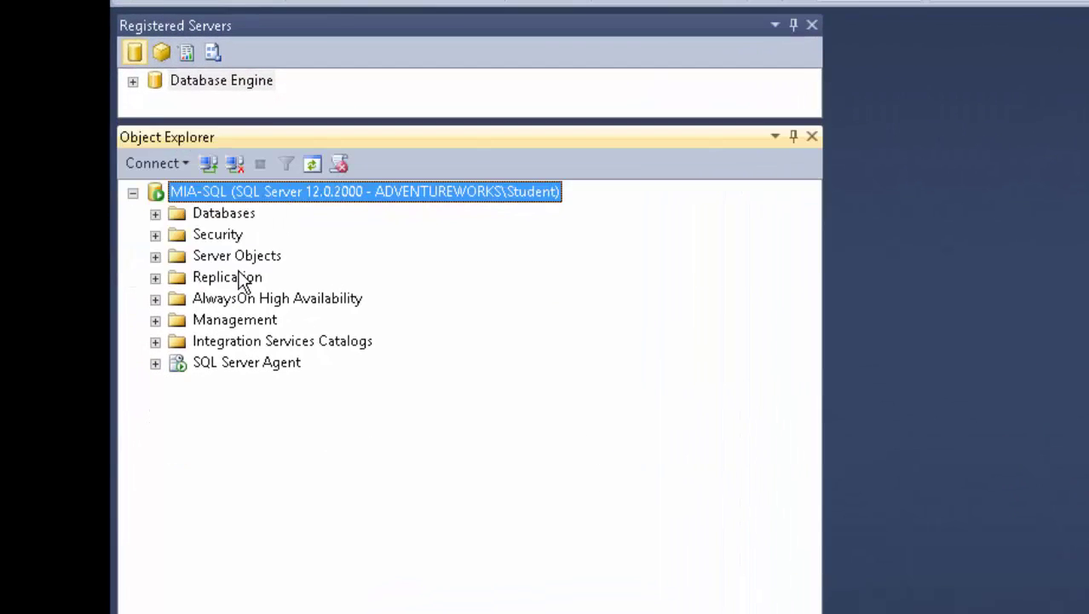
- Start the Configure Management Data Warehouse wizard for Data Collection under the server's Management folder
{"action": "double_click", "coordinate": [245, 320]}
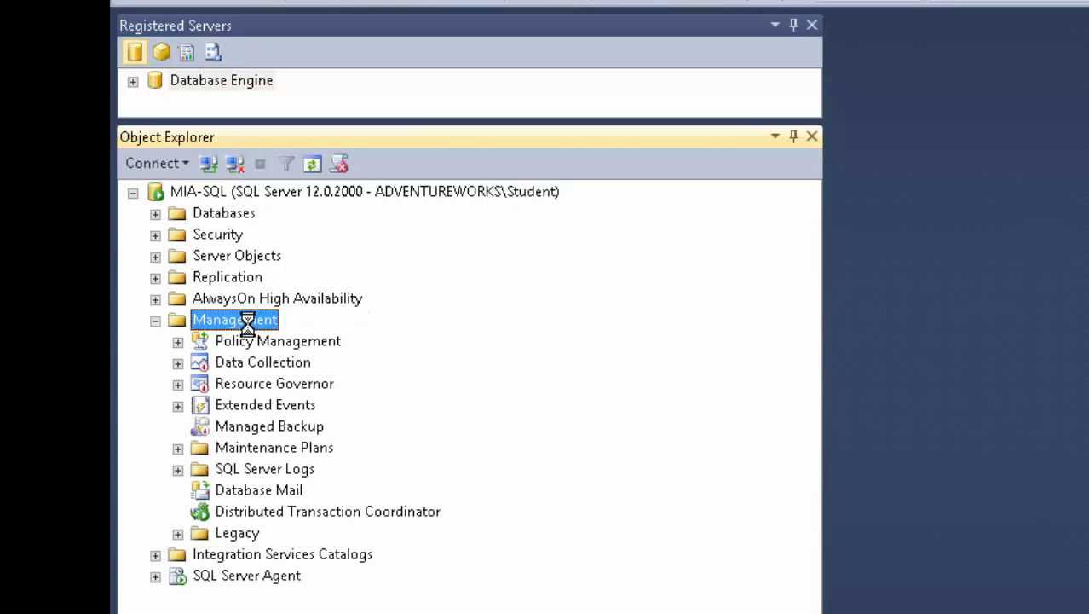
{"action": "left_click", "coordinate": [248, 365]}
{"action": "left_click", "coordinate": [177, 363]}
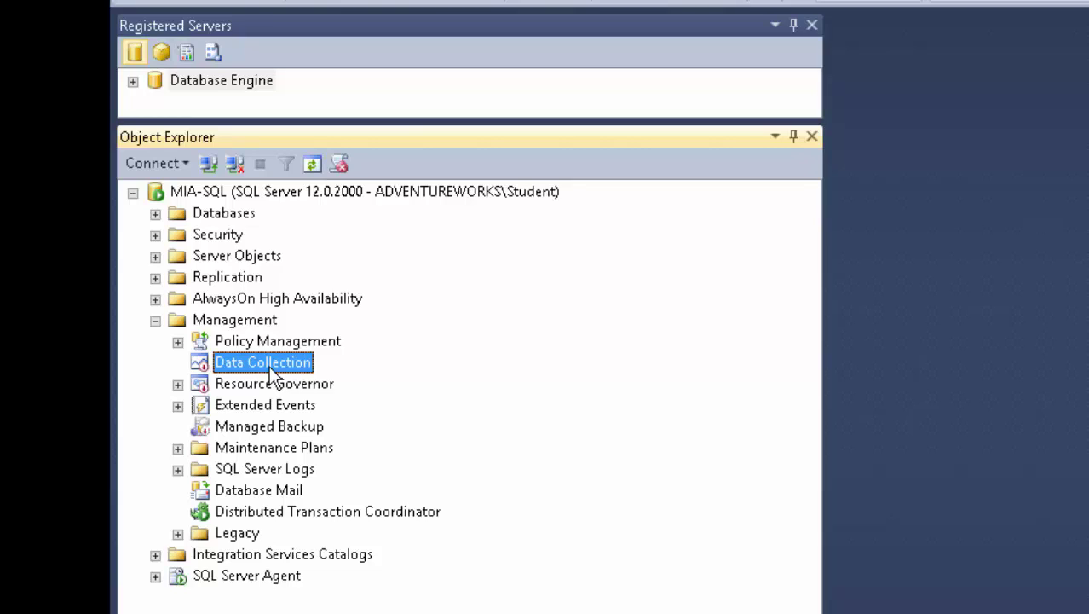
{"action": "right_click", "coordinate": [269, 366]}
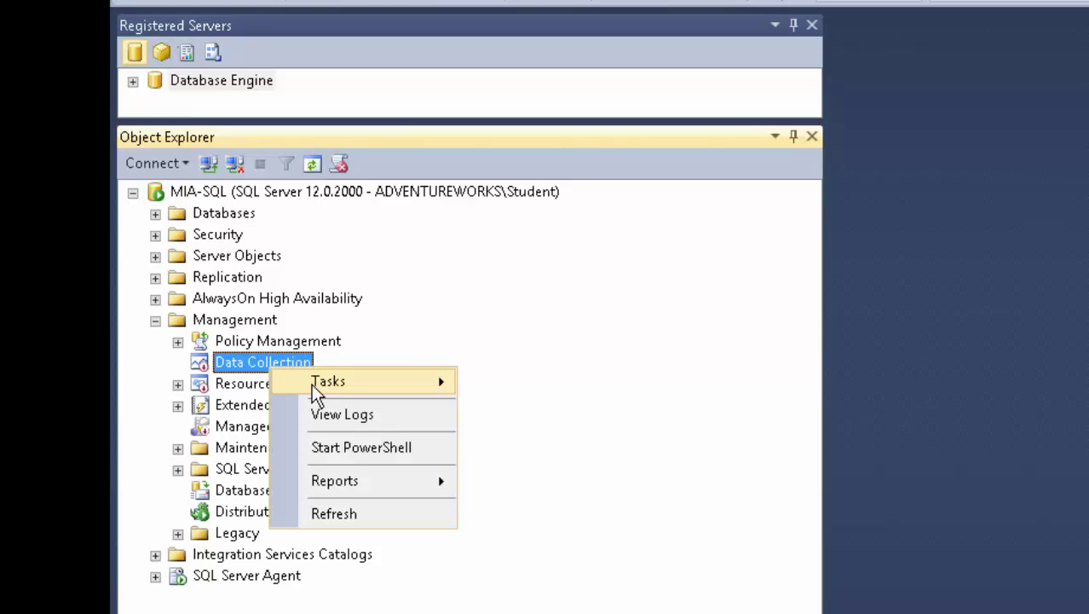
{"action": "mouse_move", "coordinate": [312, 385]}
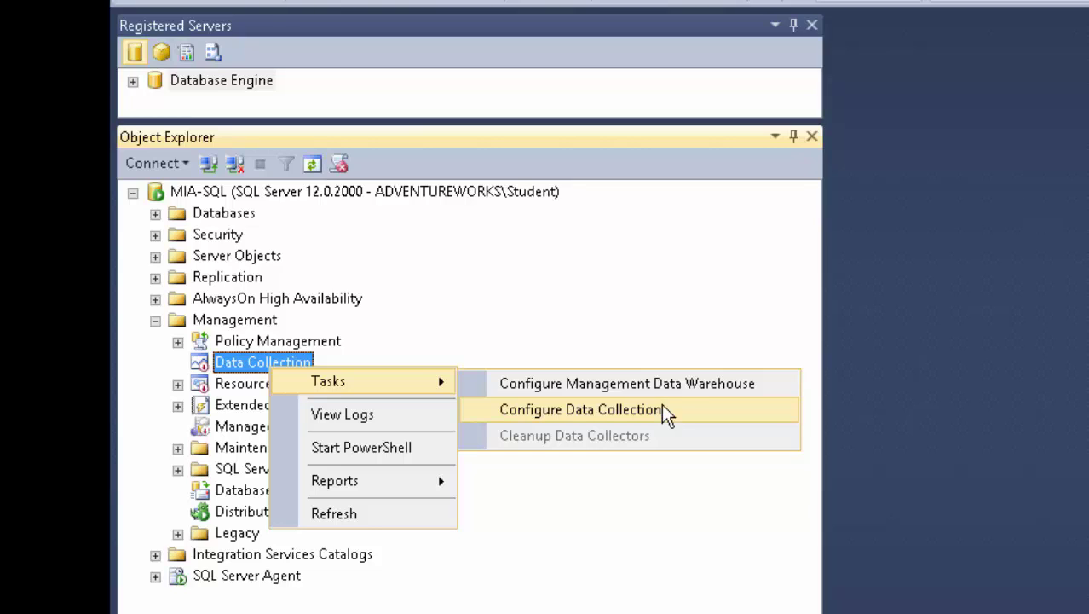
{"action": "left_click", "coordinate": [670, 382]}
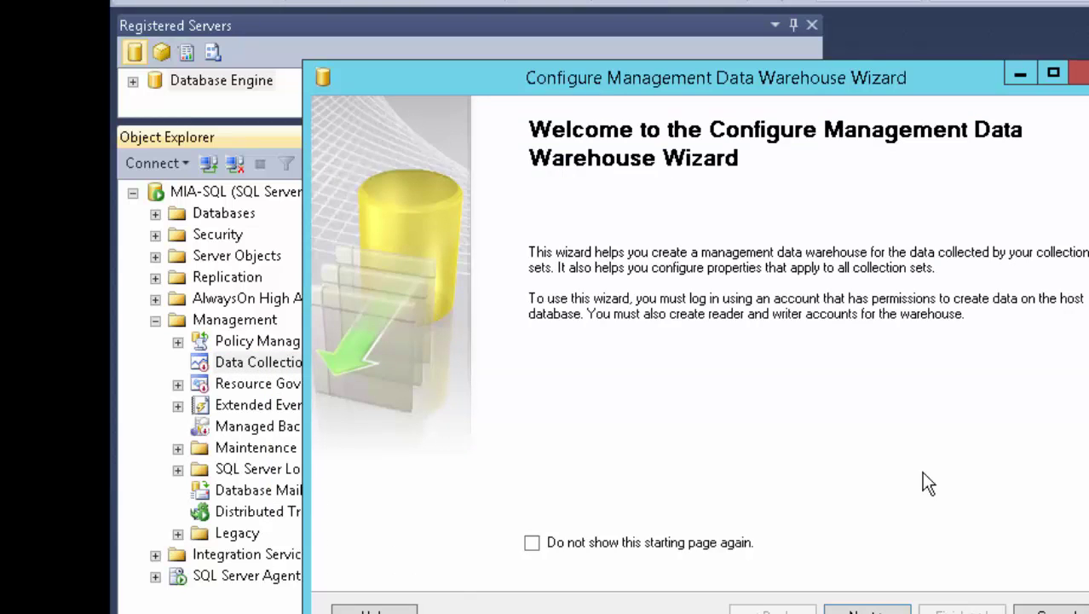
- Create a new database named MDW on MIA-SQL and use it as the management data warehouse storage
{"action": "left_click", "coordinate": [858, 606]}
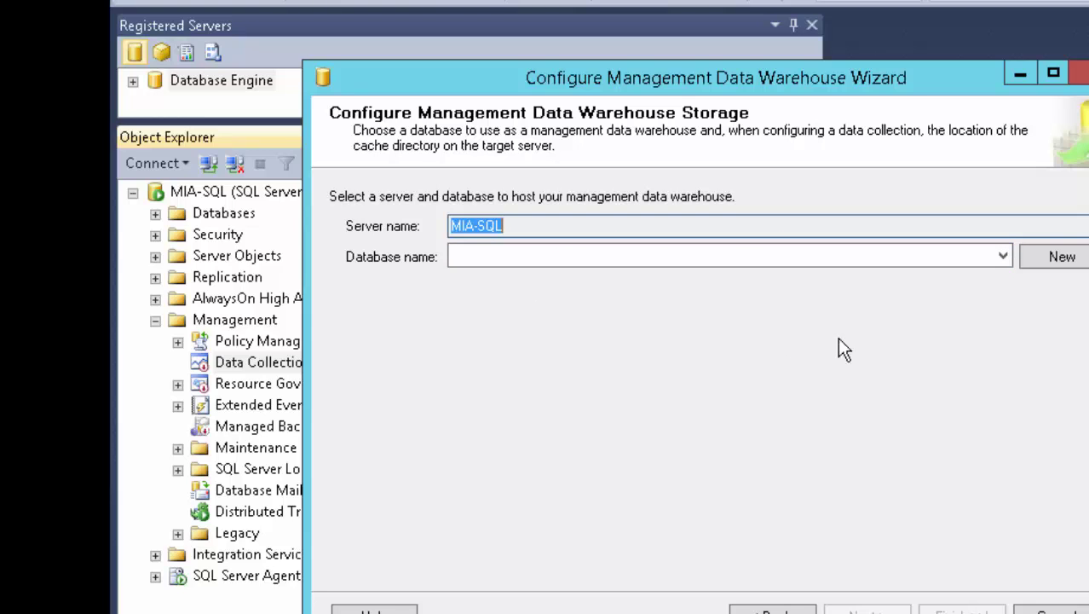
{"action": "left_click", "coordinate": [1062, 257]}
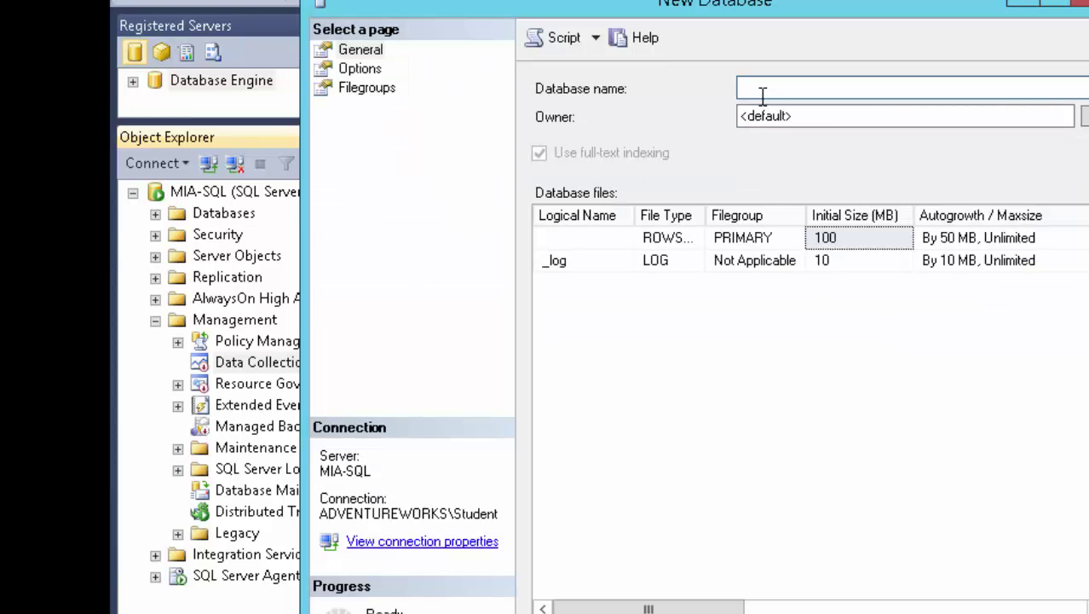
{"action": "type", "text": "MD"}
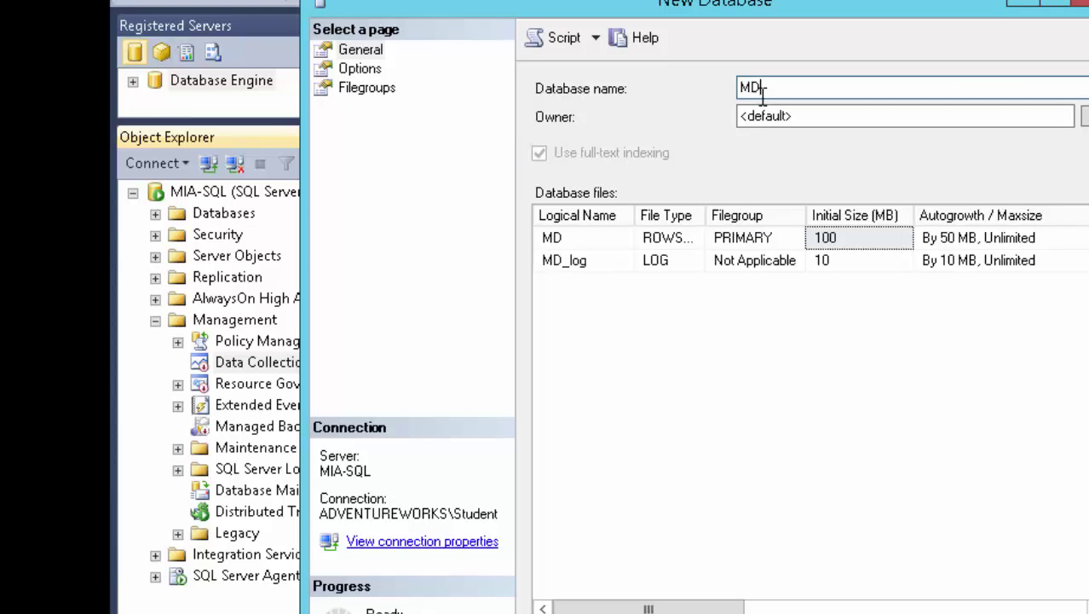
{"action": "type", "text": "W"}
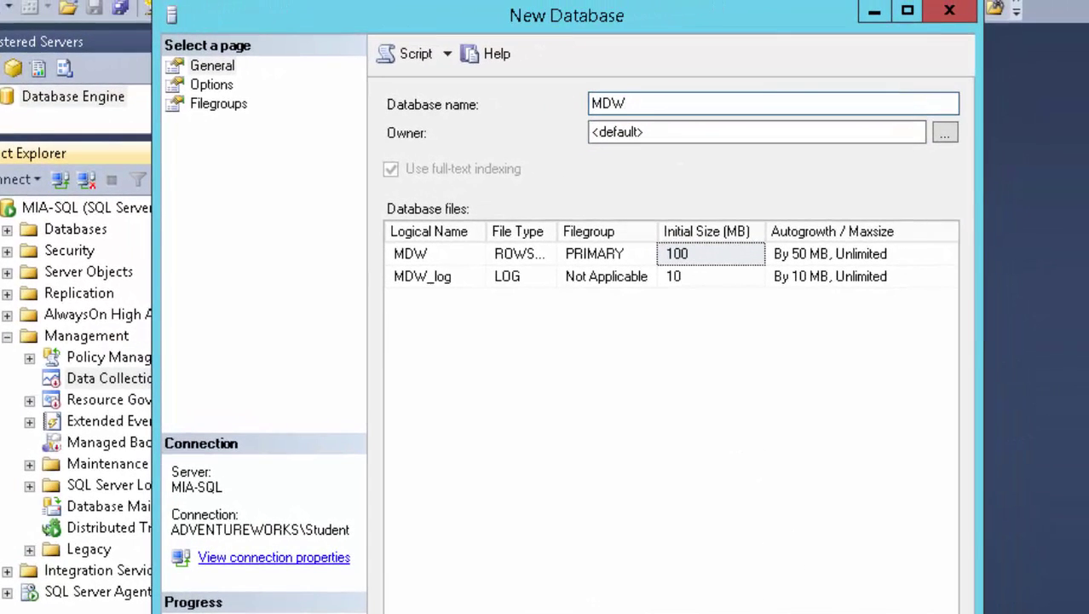
{"action": "key", "text": "Return"}
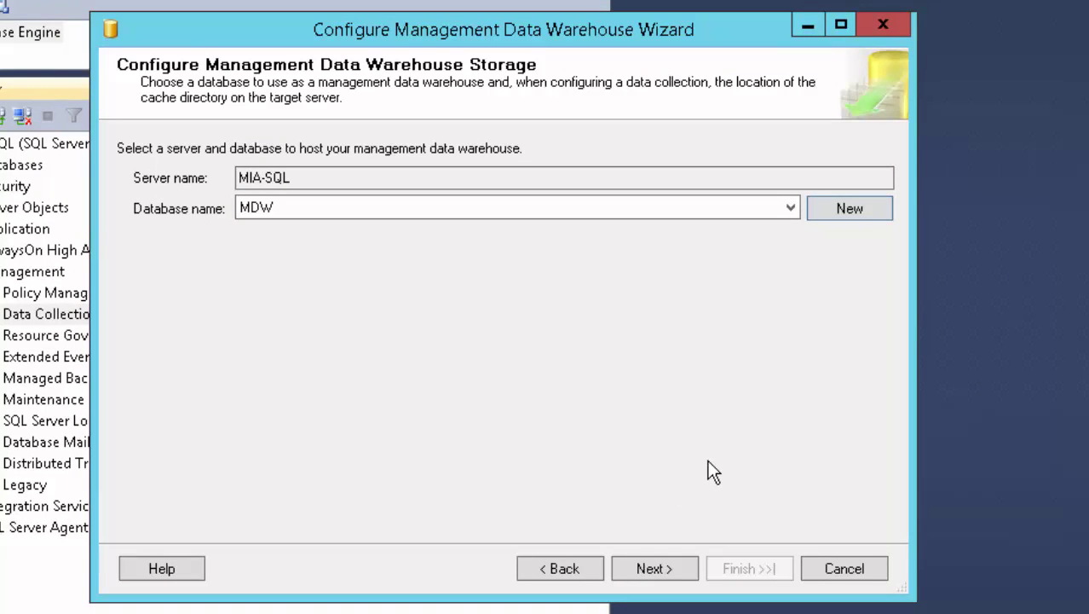
{"action": "left_click", "coordinate": [655, 568]}
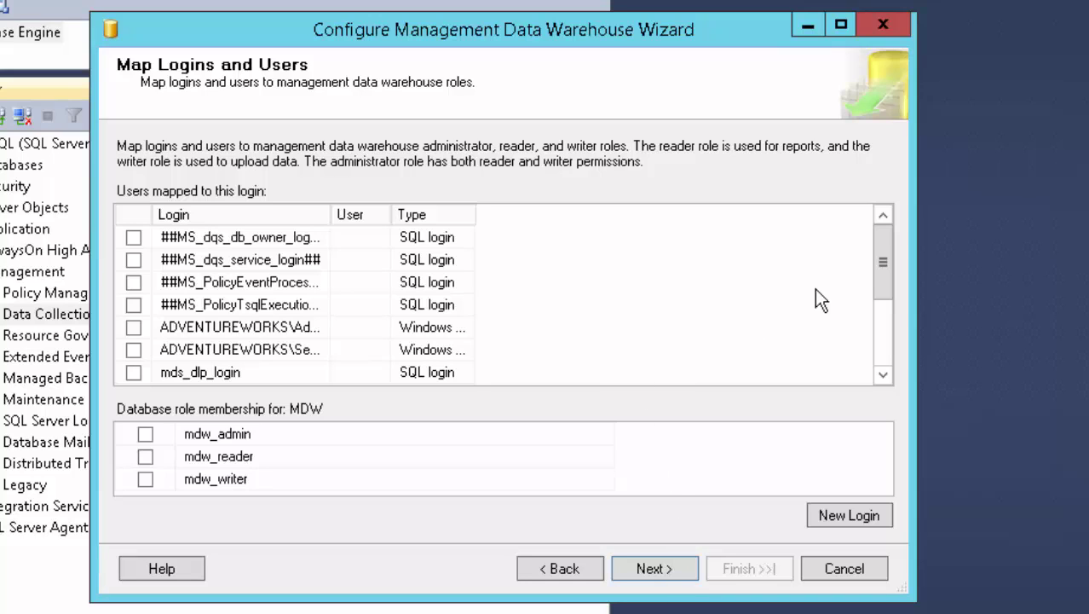
{"action": "left_click_drag", "start_coordinate": [882, 264], "coordinate": [879, 358]}
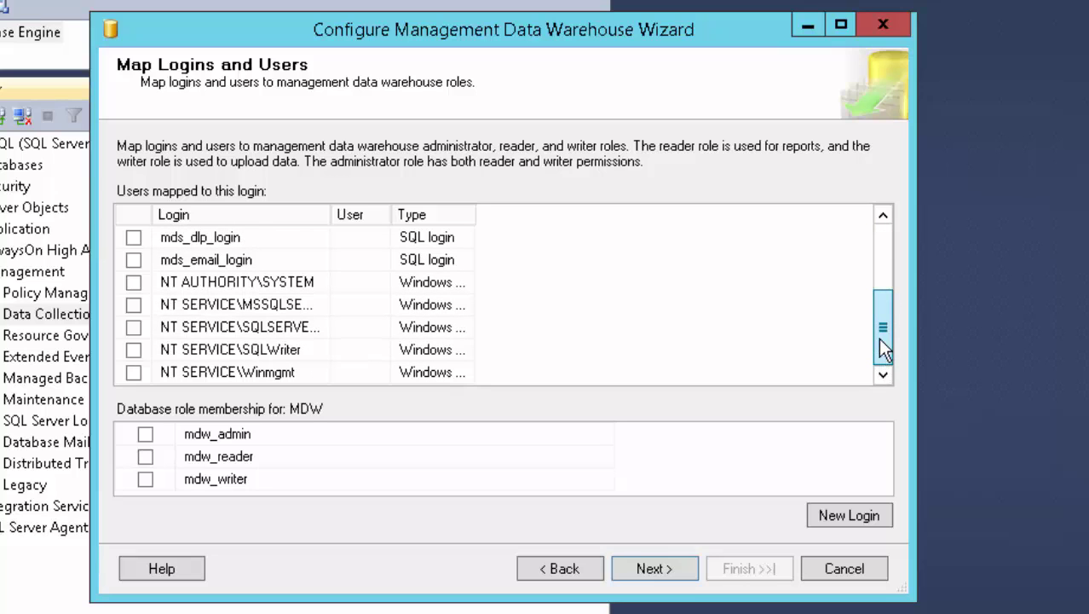
{"action": "left_click", "coordinate": [886, 278]}
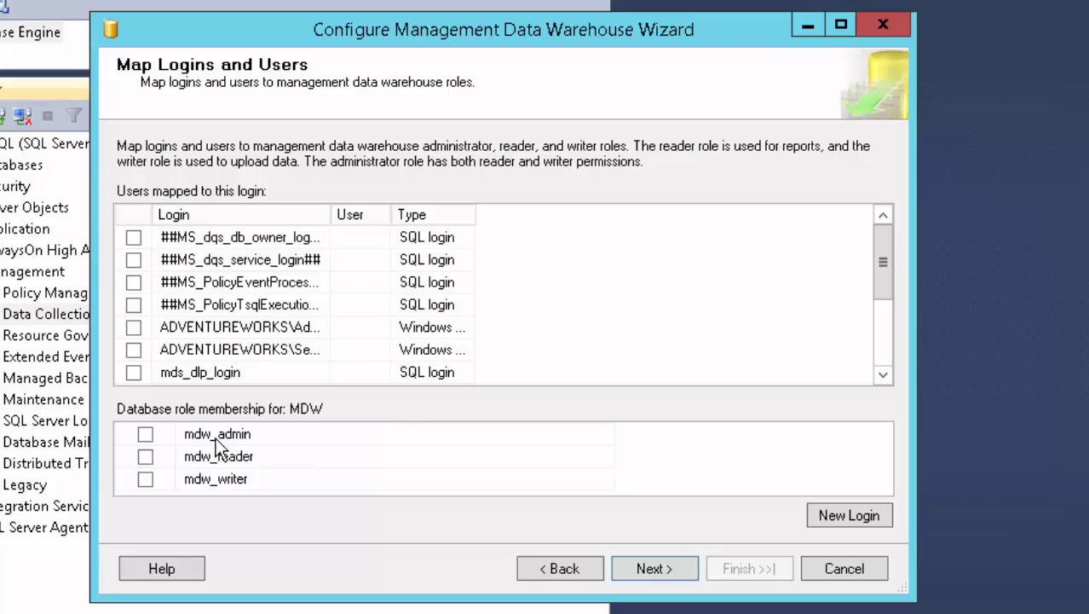
{"action": "left_click", "coordinate": [255, 435]}
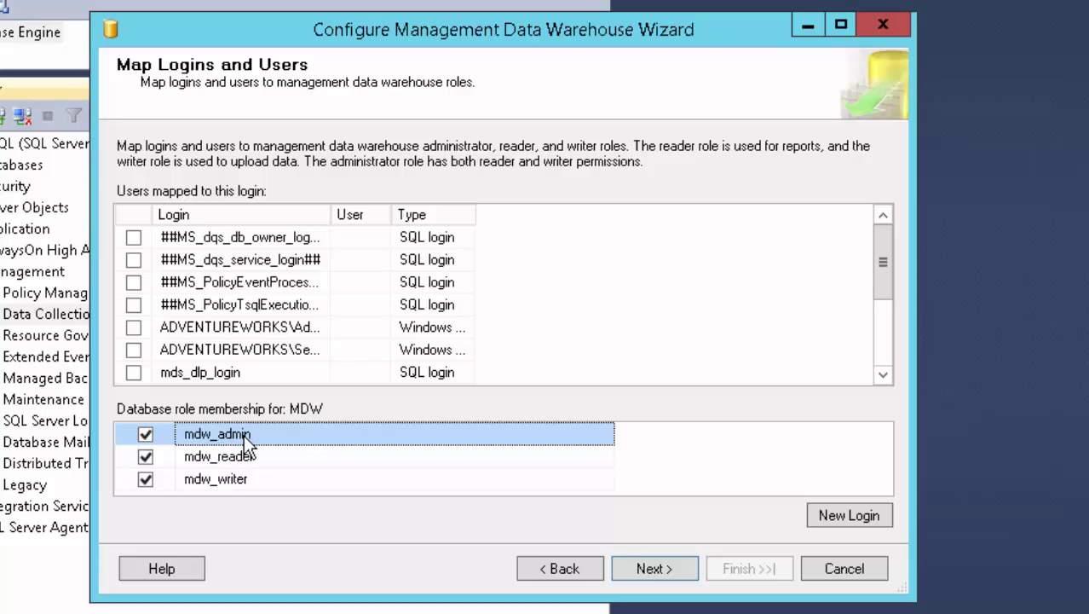
{"action": "left_click", "coordinate": [145, 434]}
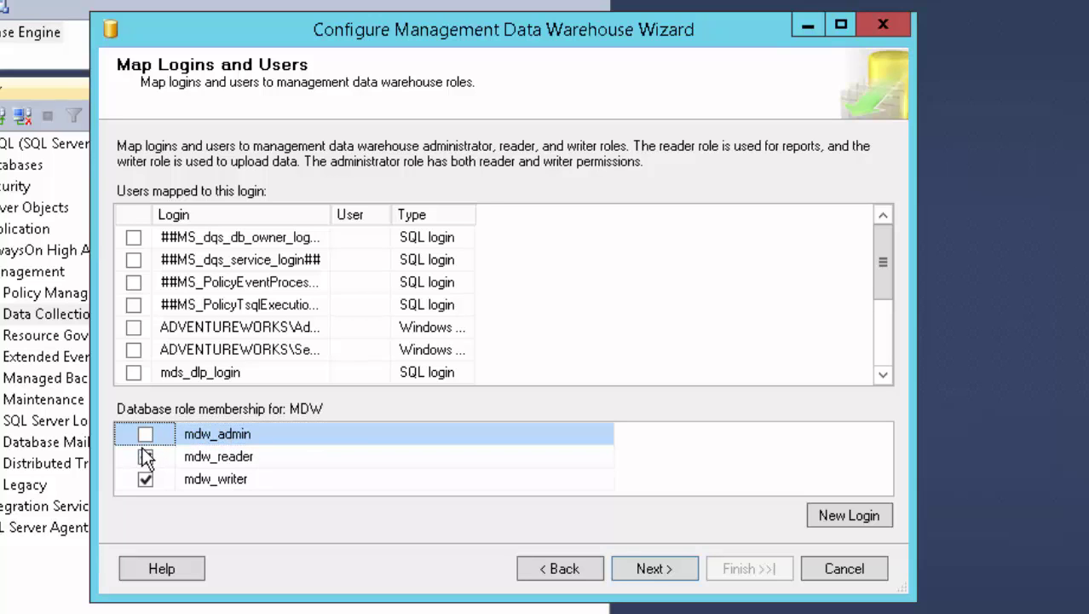
{"action": "left_click", "coordinate": [145, 456]}
{"action": "left_click", "coordinate": [145, 479]}
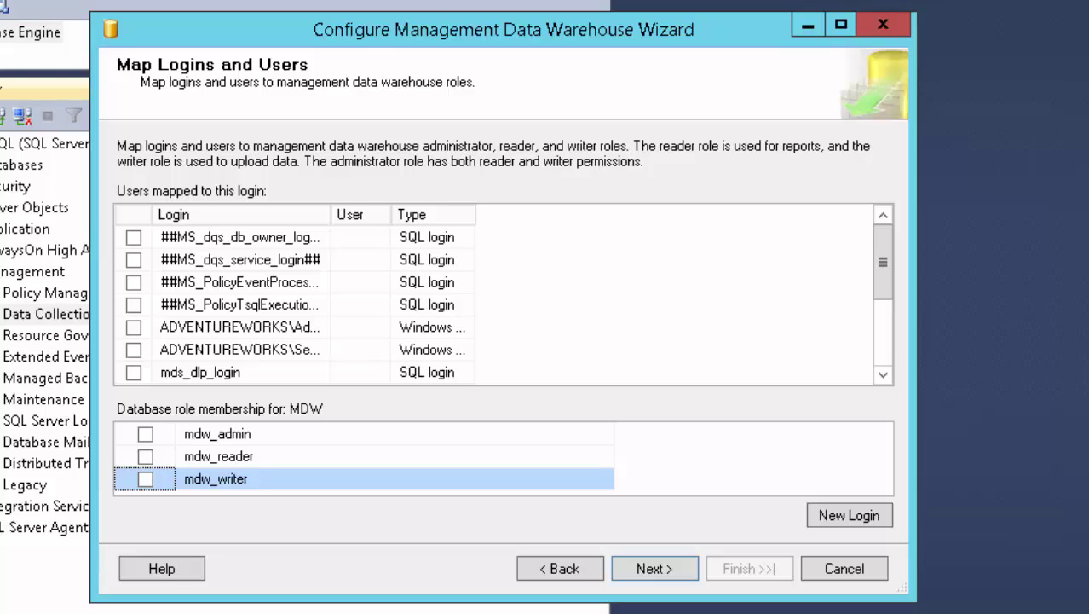
- Complete the warehouse wizard without mapping any logins or roles, and close it
{"action": "left_click", "coordinate": [653, 568]}
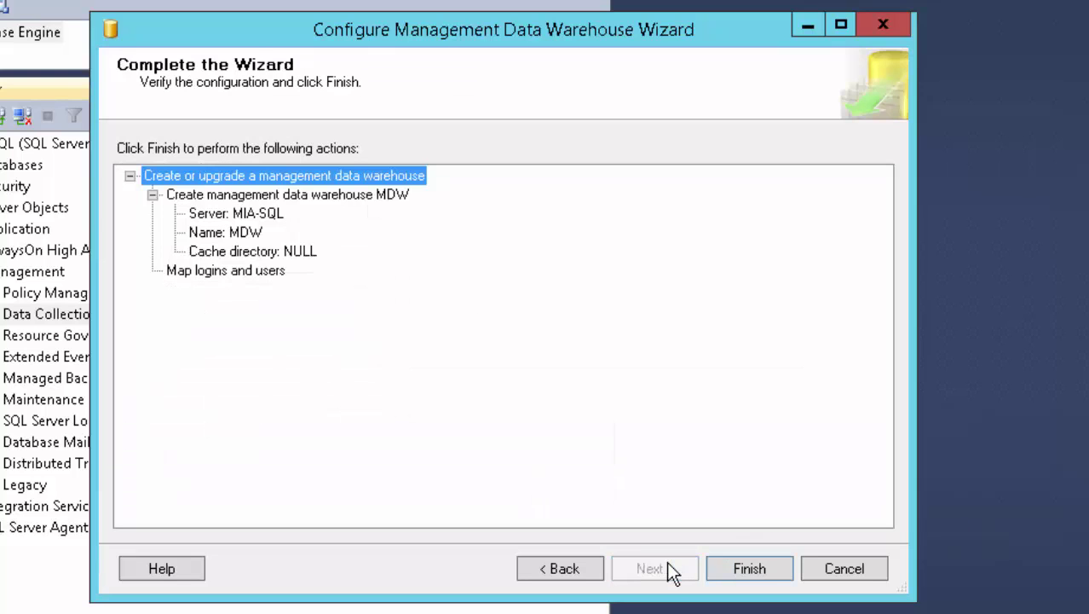
{"action": "left_click", "coordinate": [749, 568]}
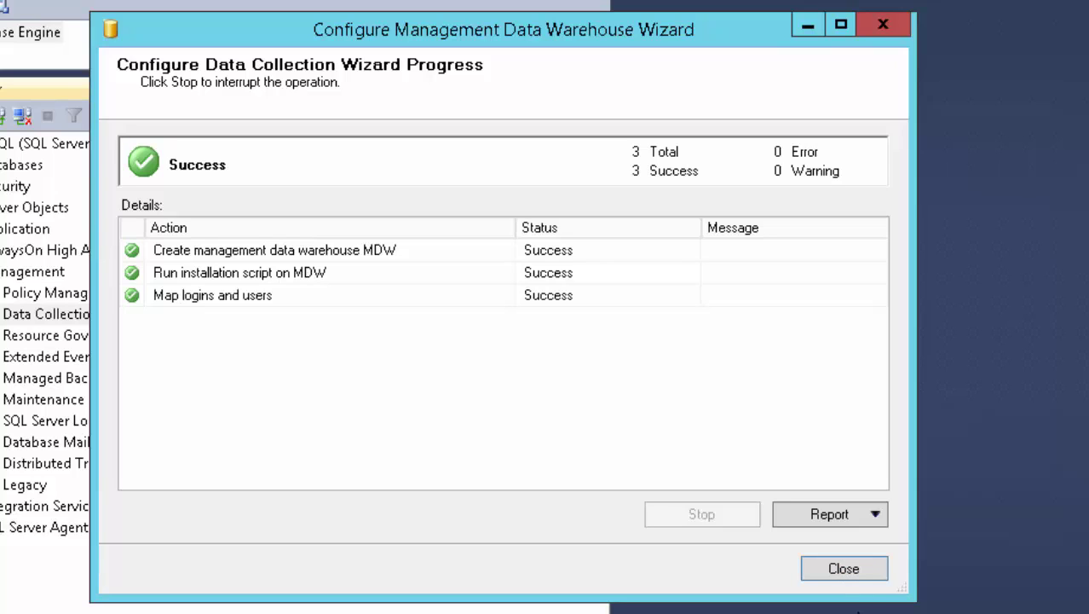
{"action": "left_click", "coordinate": [853, 580]}
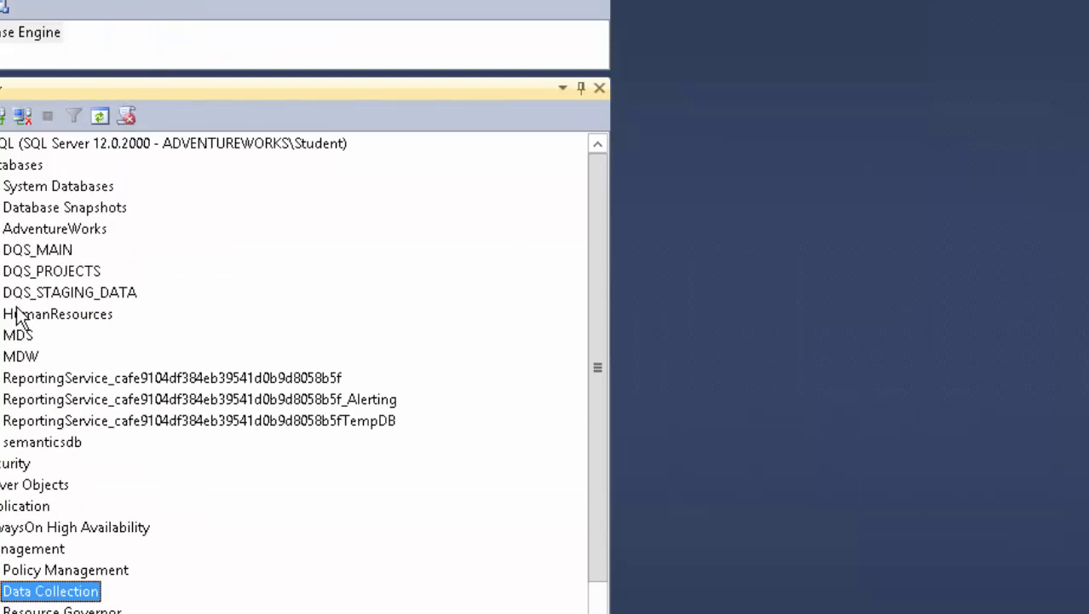
- Examine the core and snapshots tables in the MDW database, and collapse the database again
{"action": "double_click", "coordinate": [14, 356]}
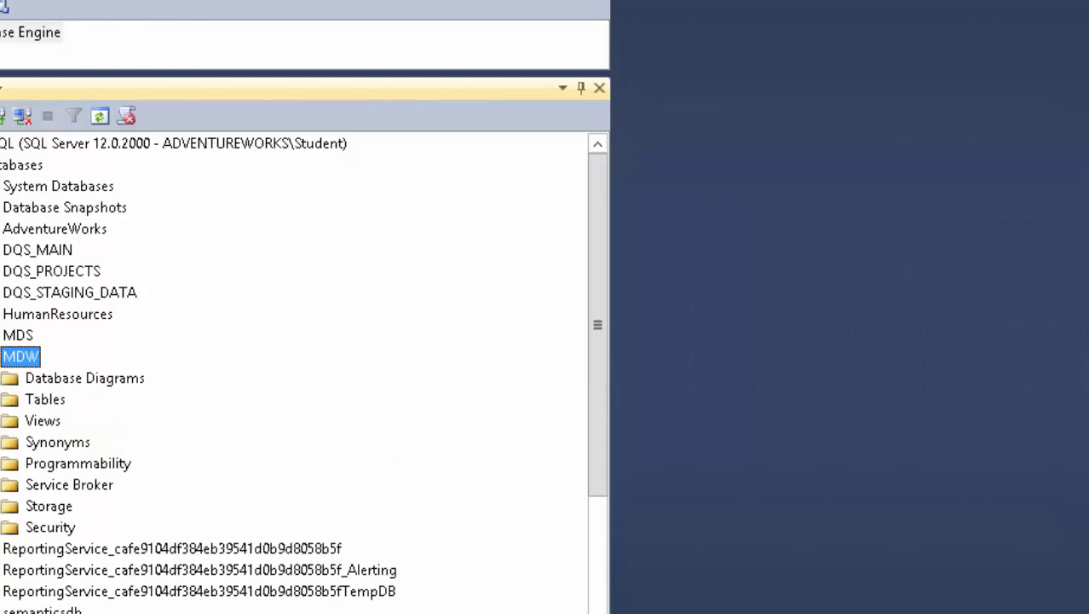
{"action": "double_click", "coordinate": [42, 400]}
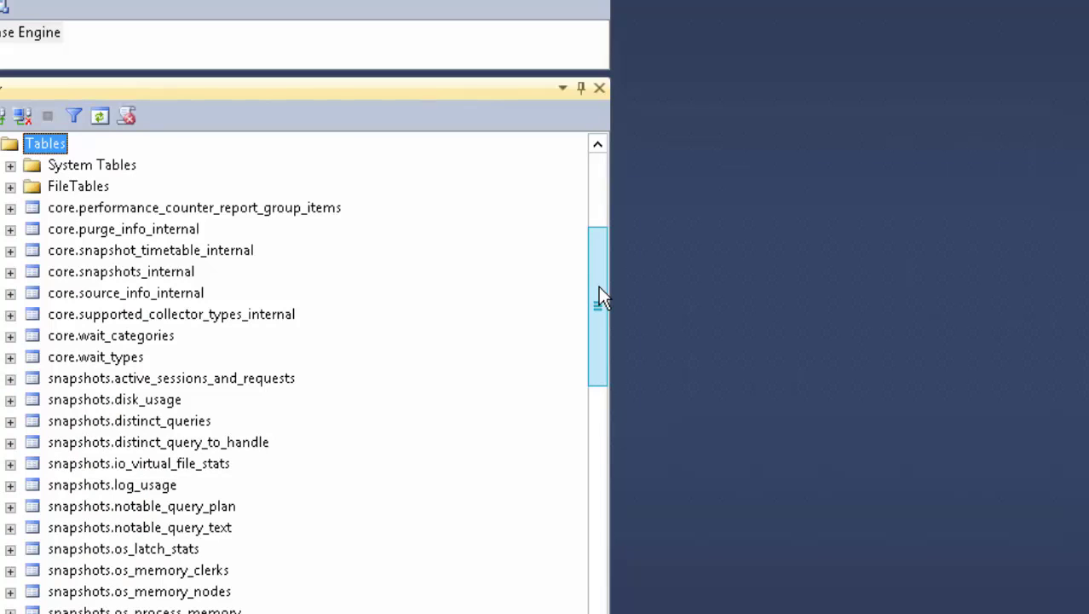
{"action": "left_click_drag", "start_coordinate": [599, 291], "coordinate": [577, 423]}
{"action": "left_click_drag", "start_coordinate": [581, 397], "coordinate": [607, 265]}
{"action": "scroll", "coordinate": [606, 265], "scroll_direction": "up", "scroll_amount": 1}
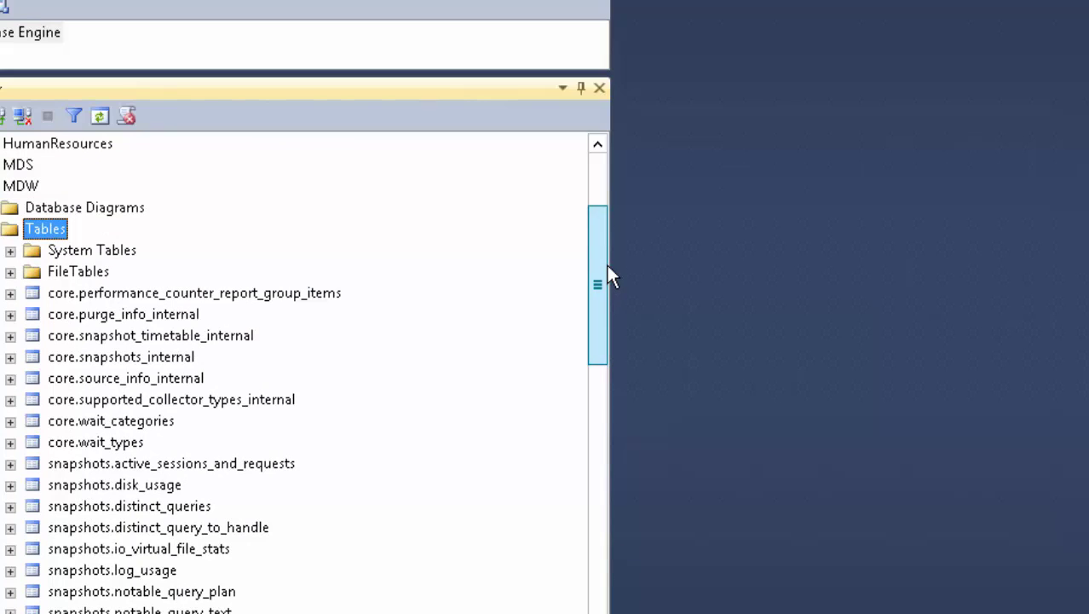
{"action": "left_click_drag", "start_coordinate": [607, 265], "coordinate": [607, 262]}
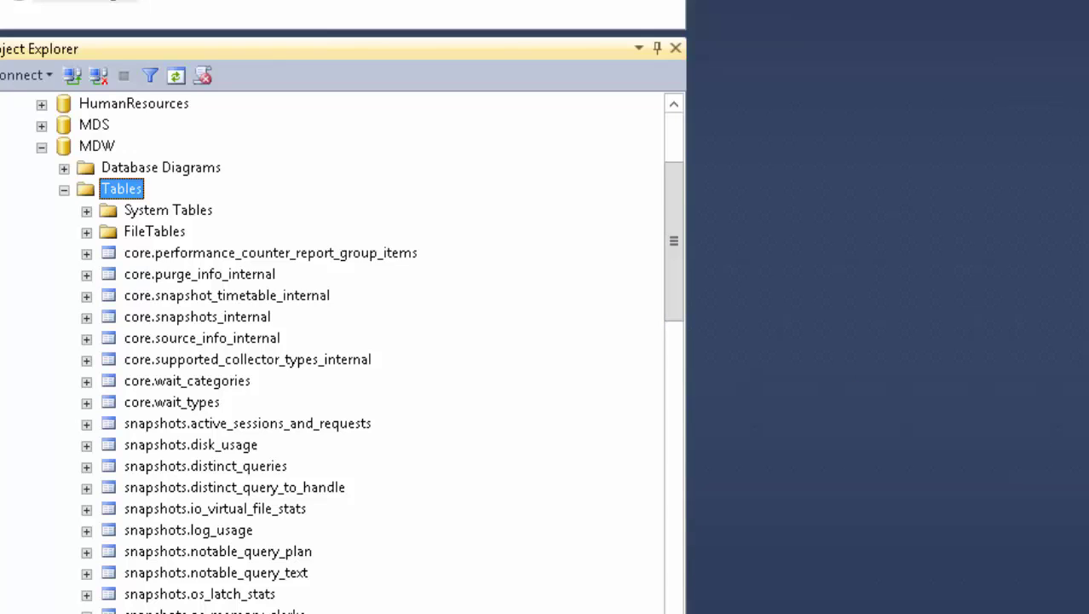
{"action": "left_click", "coordinate": [63, 189]}
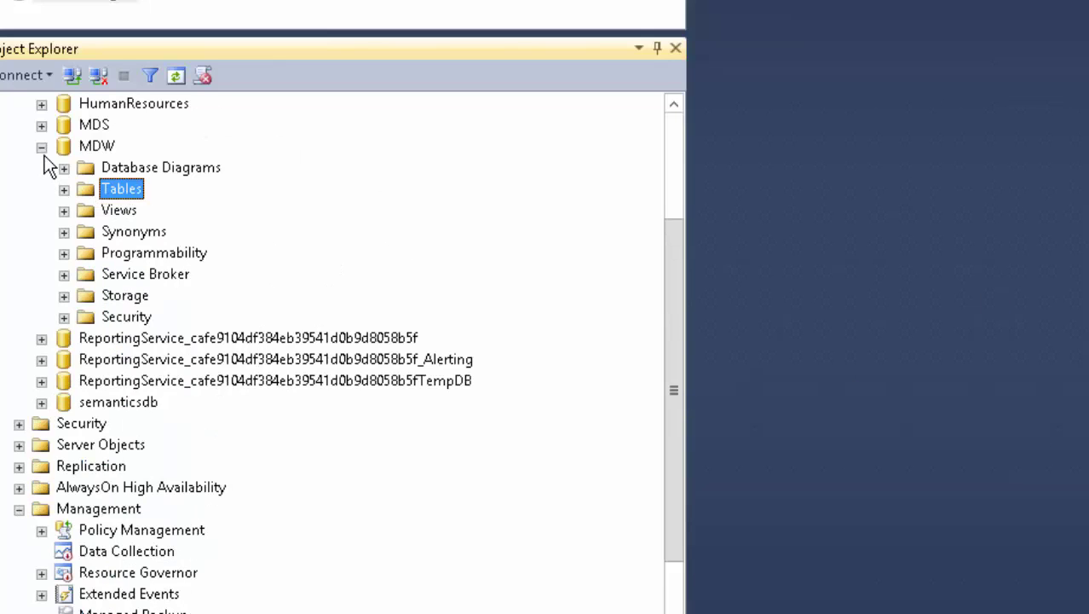
{"action": "left_click", "coordinate": [42, 147]}
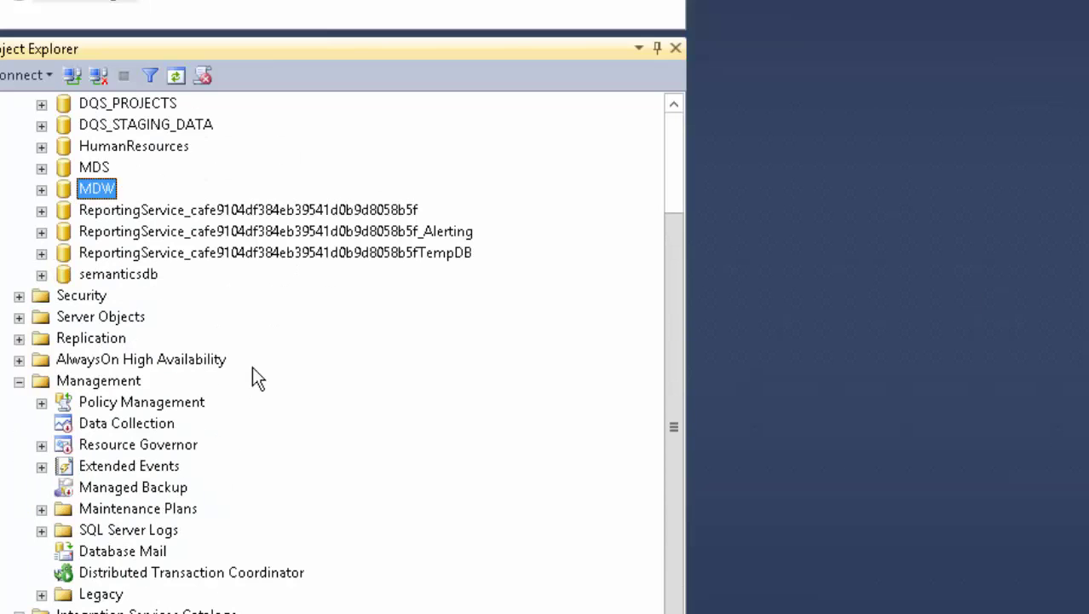
- Refresh the Data Collection node and start its Configure Data Collection wizard
{"action": "left_click", "coordinate": [142, 423]}
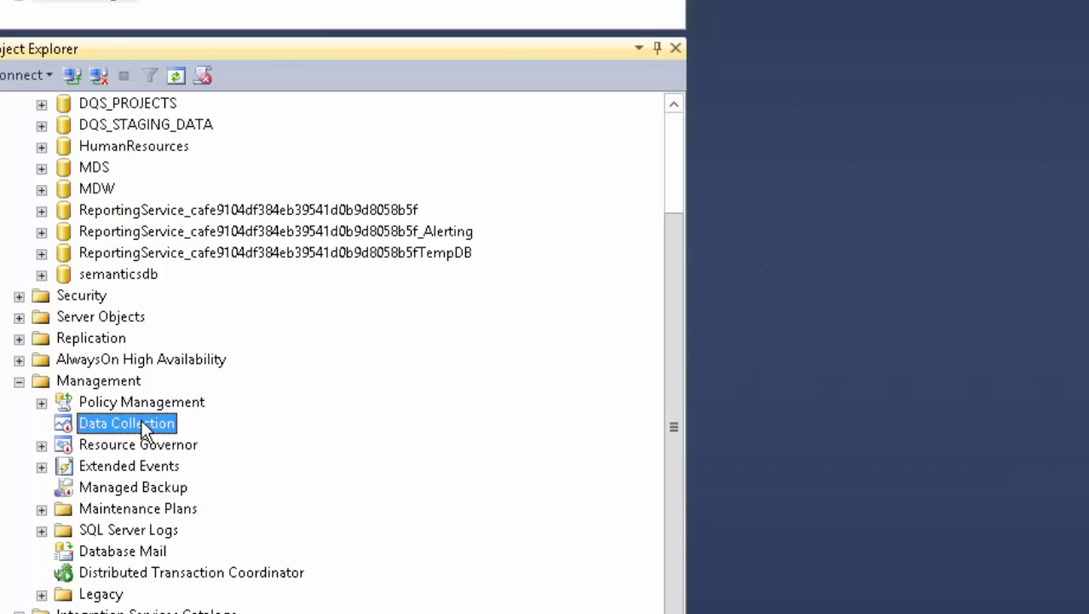
{"action": "left_click", "coordinate": [173, 75]}
{"action": "right_click", "coordinate": [143, 426]}
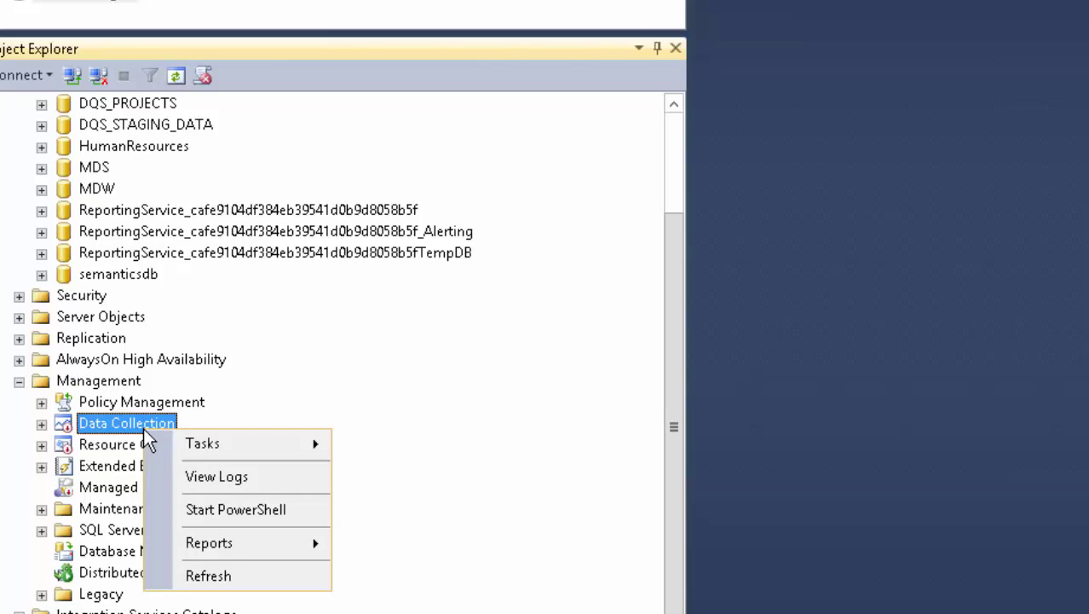
{"action": "mouse_move", "coordinate": [188, 446]}
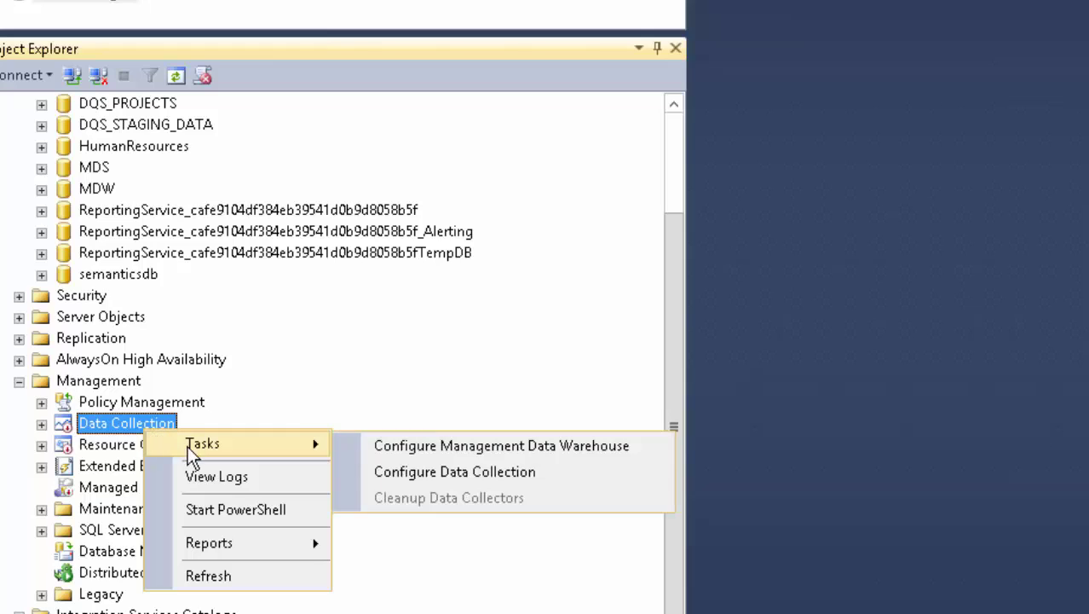
{"action": "left_click", "coordinate": [475, 476]}
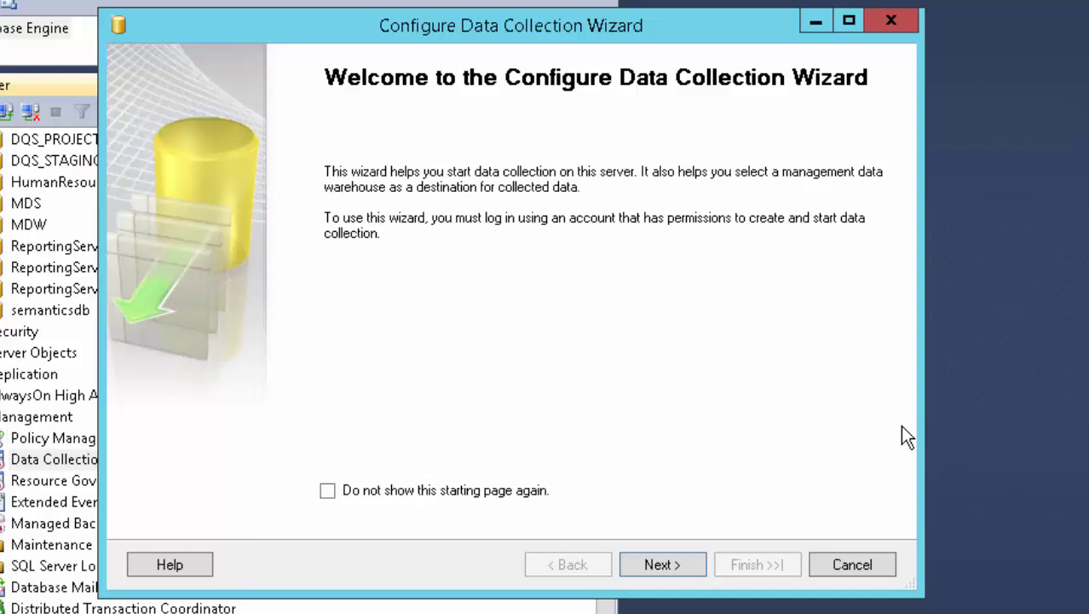
- Connect to MIA-SQL as the server hosting the management data warehouse for the data collection sets
{"action": "left_click", "coordinate": [649, 565]}
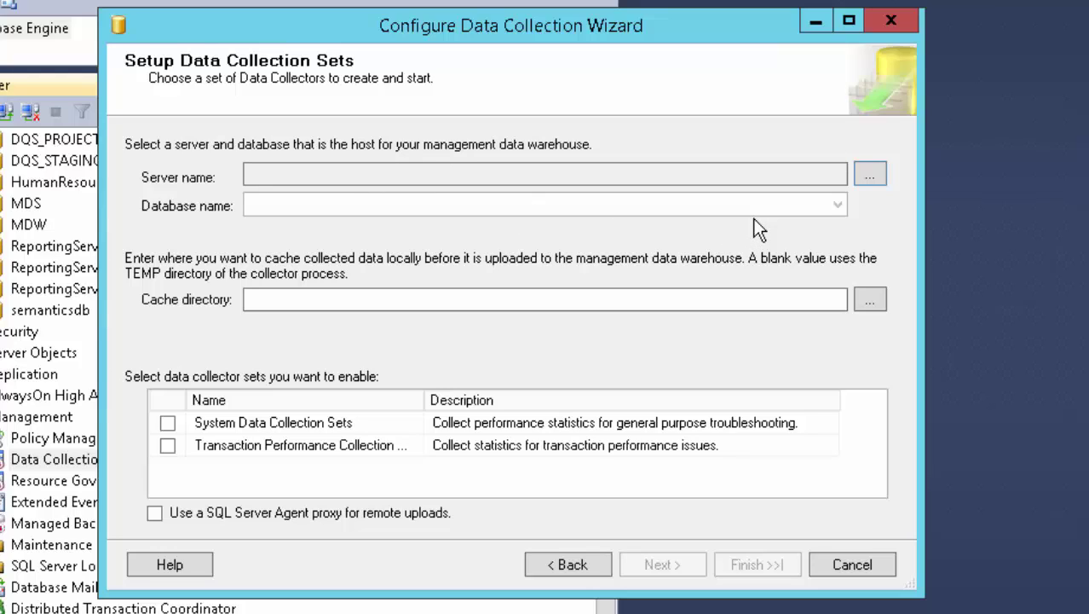
{"action": "left_click", "coordinate": [866, 173]}
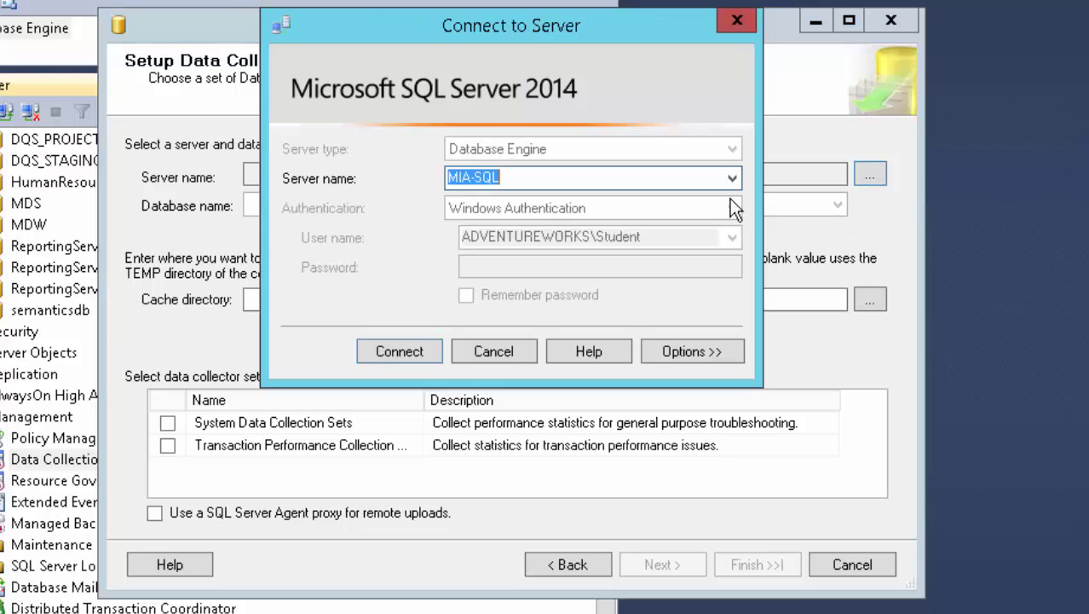
{"action": "left_click", "coordinate": [421, 346]}
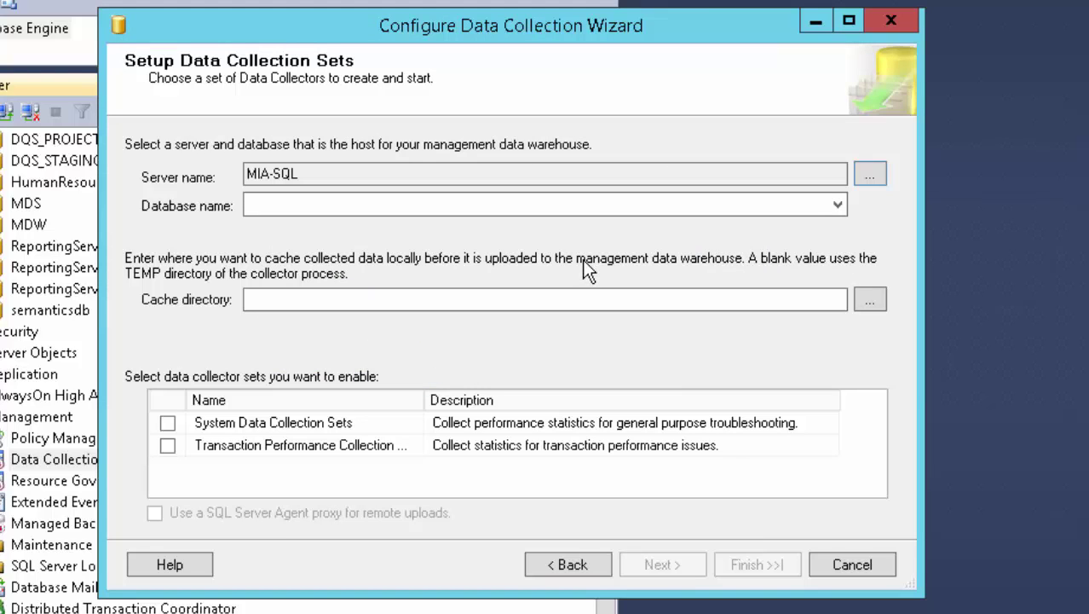
- Select MDW as the warehouse database and enable both the System Data Collection Sets and the Transaction Performance Collection Sets
{"action": "left_click", "coordinate": [833, 208]}
{"action": "left_click", "coordinate": [315, 230]}
{"action": "left_click", "coordinate": [168, 425]}
{"action": "left_click", "coordinate": [166, 444]}
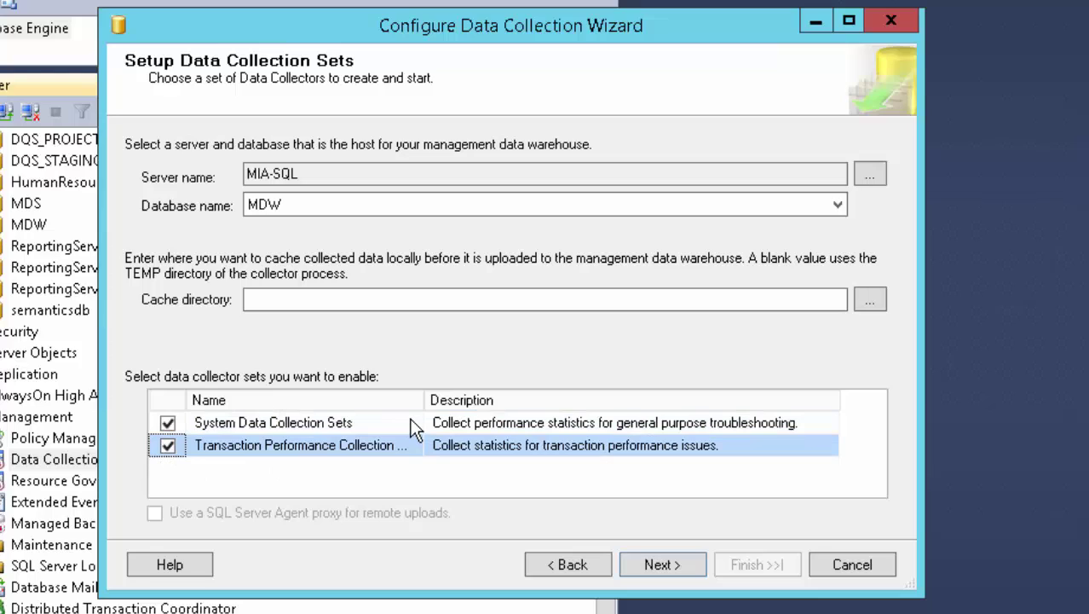
{"action": "left_click", "coordinate": [253, 307]}
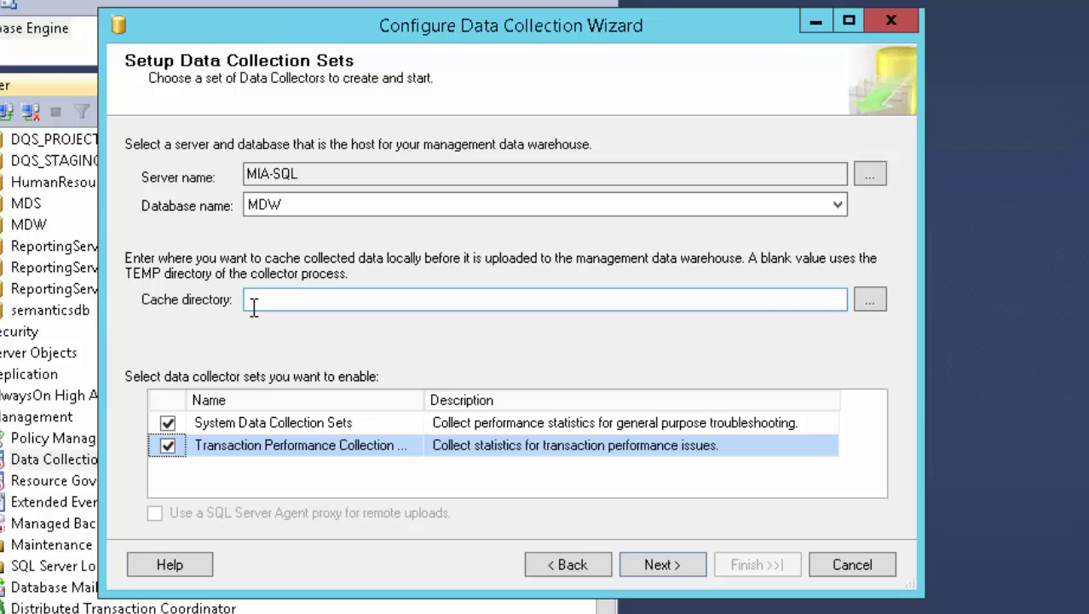
{"action": "left_click", "coordinate": [223, 423]}
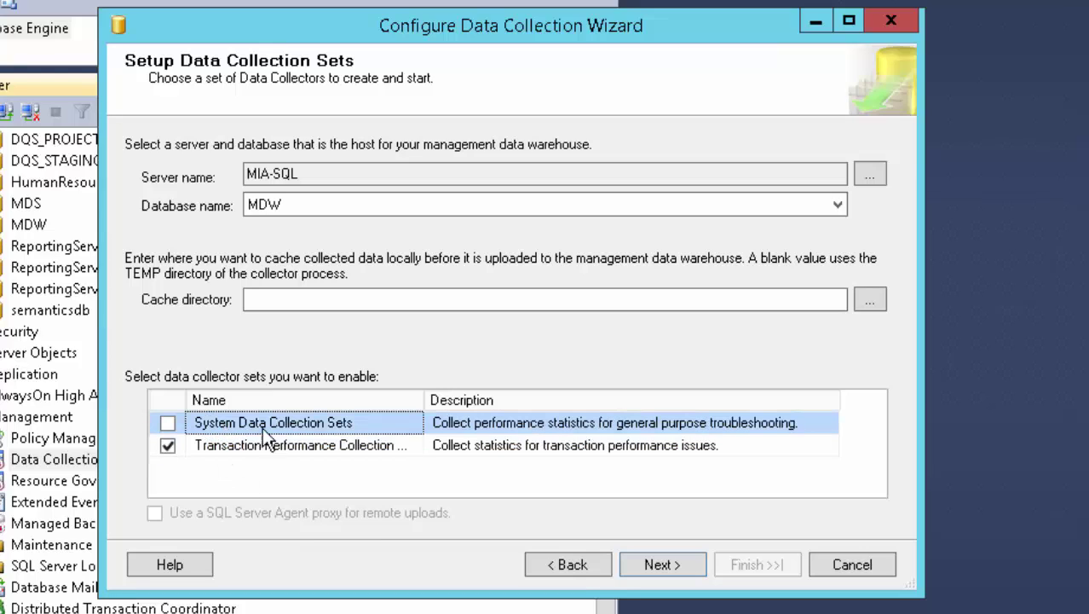
{"action": "left_click", "coordinate": [168, 423]}
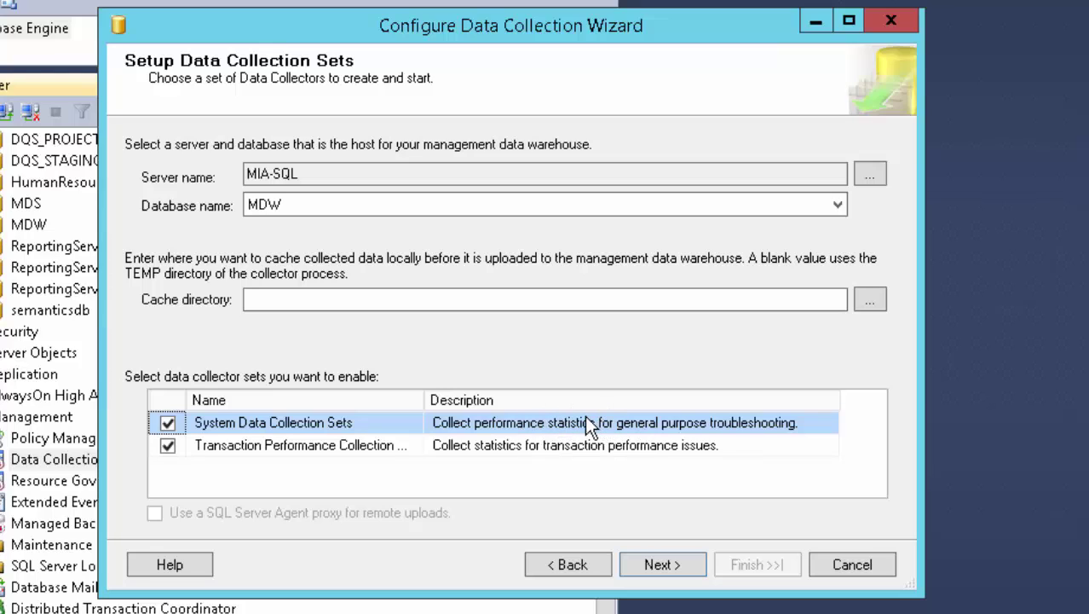
{"action": "left_click", "coordinate": [526, 452]}
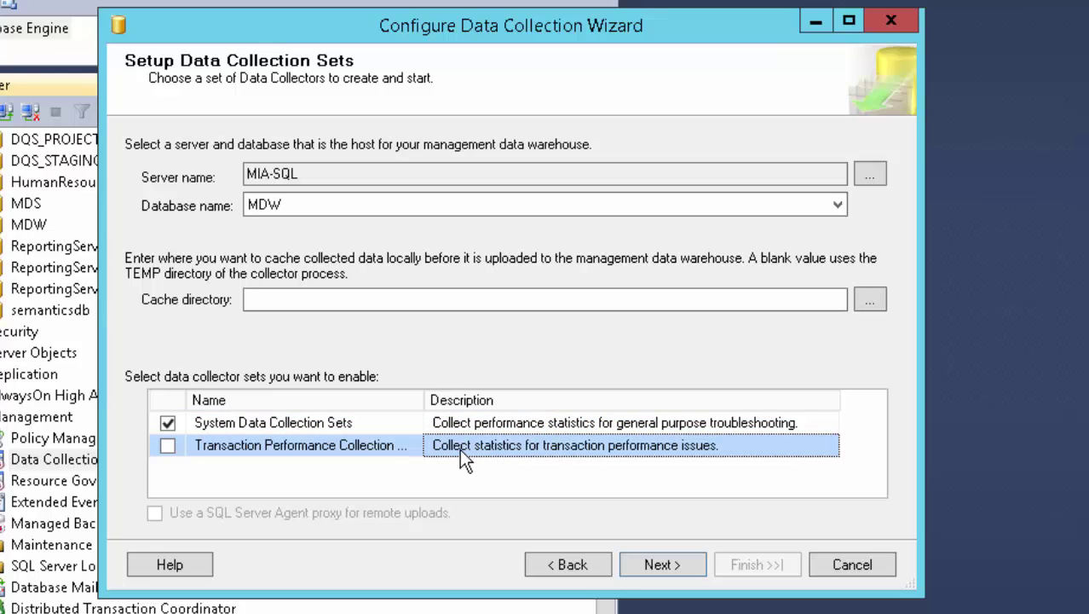
{"action": "left_click", "coordinate": [167, 445]}
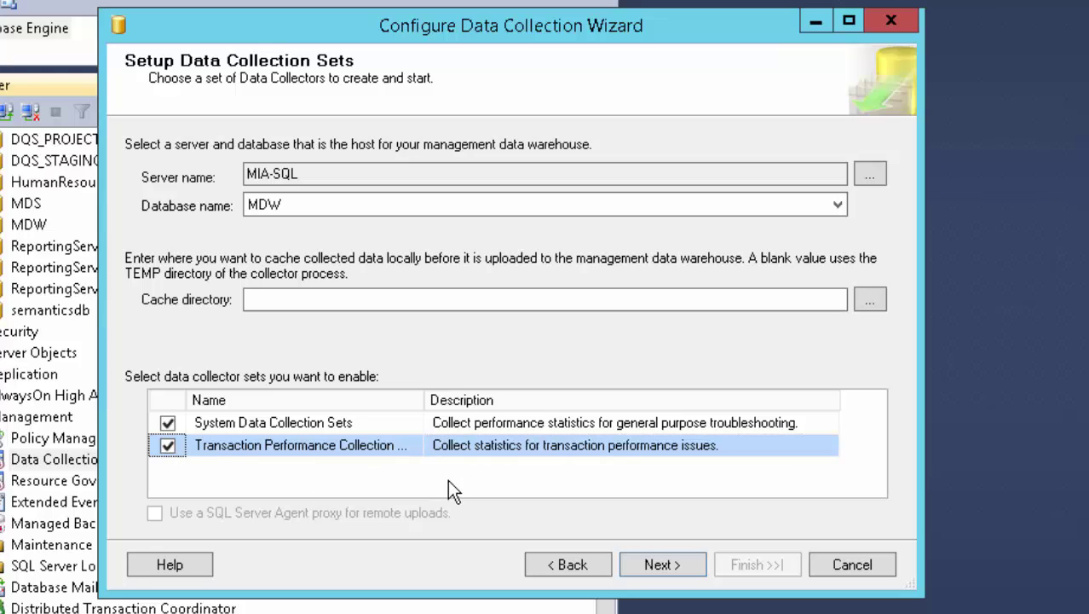
- Finish the data collection configuration with the chosen warehouse and collection sets, and close the wizard
{"action": "left_click", "coordinate": [651, 565]}
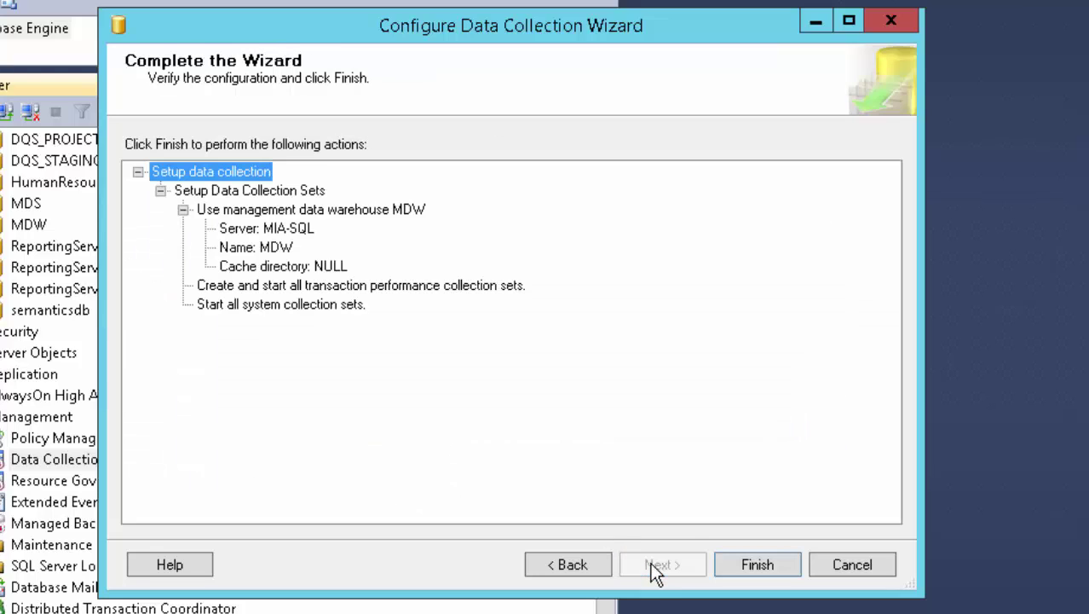
{"action": "left_click", "coordinate": [755, 564]}
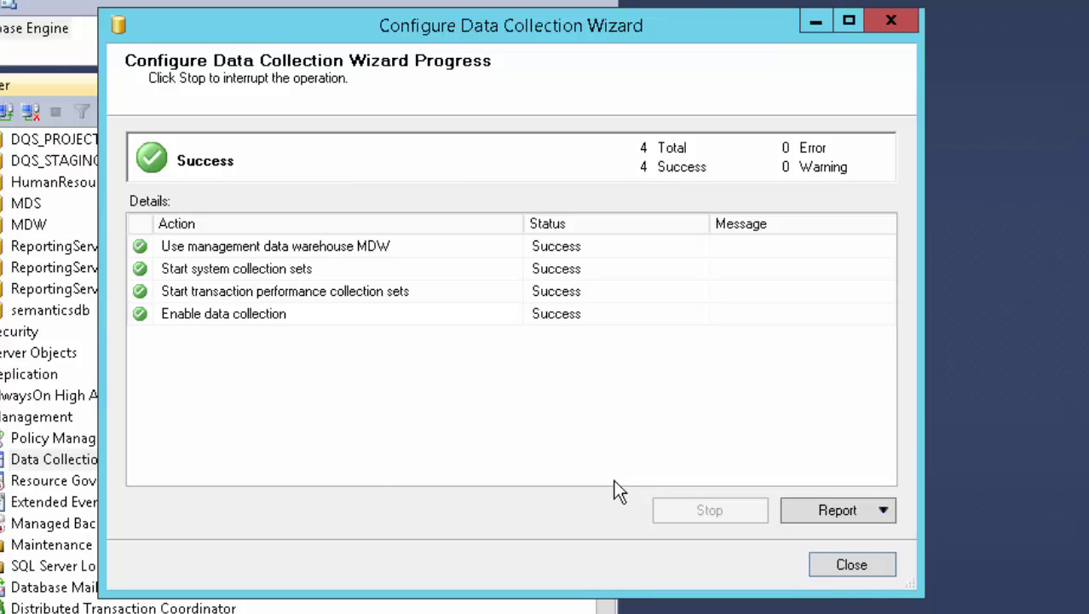
{"action": "left_click", "coordinate": [863, 559]}
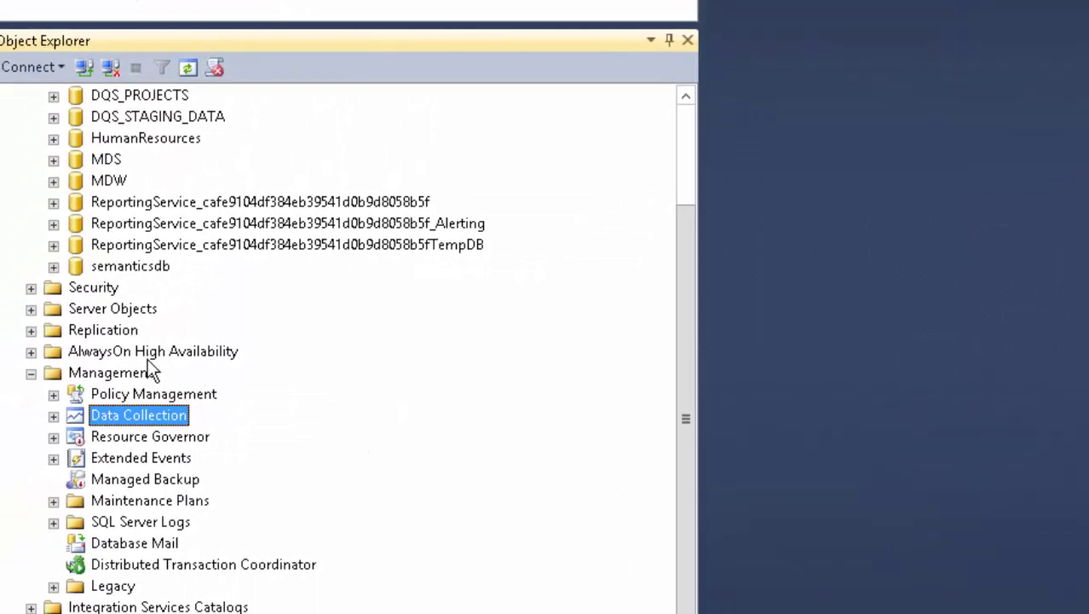
- Refresh the Data Collection node and expand its System Data Collection Sets folder
{"action": "left_click", "coordinate": [53, 415]}
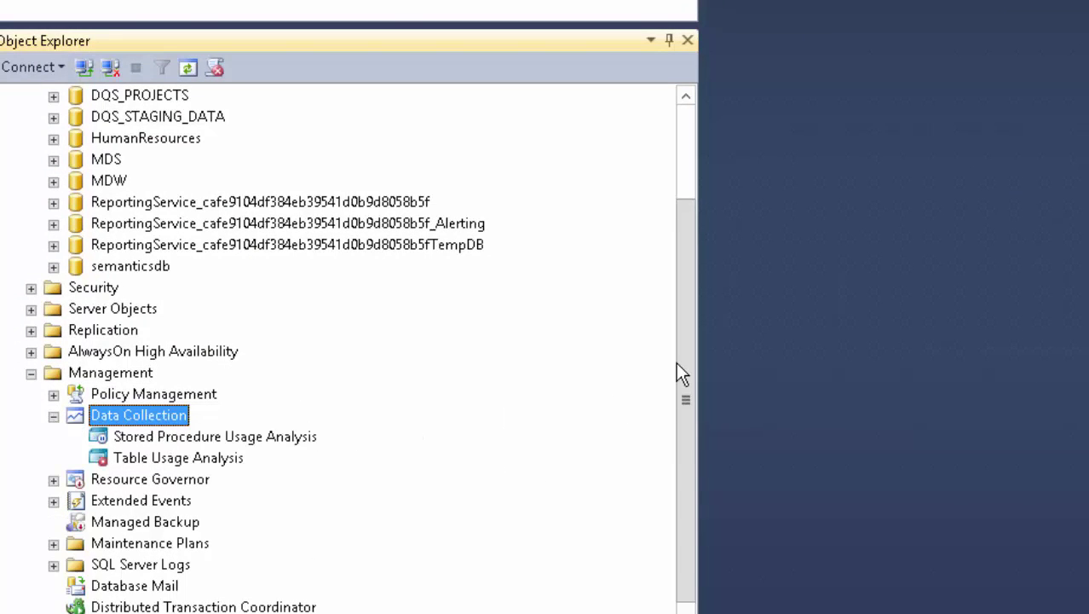
{"action": "left_click_drag", "start_coordinate": [691, 360], "coordinate": [688, 432]}
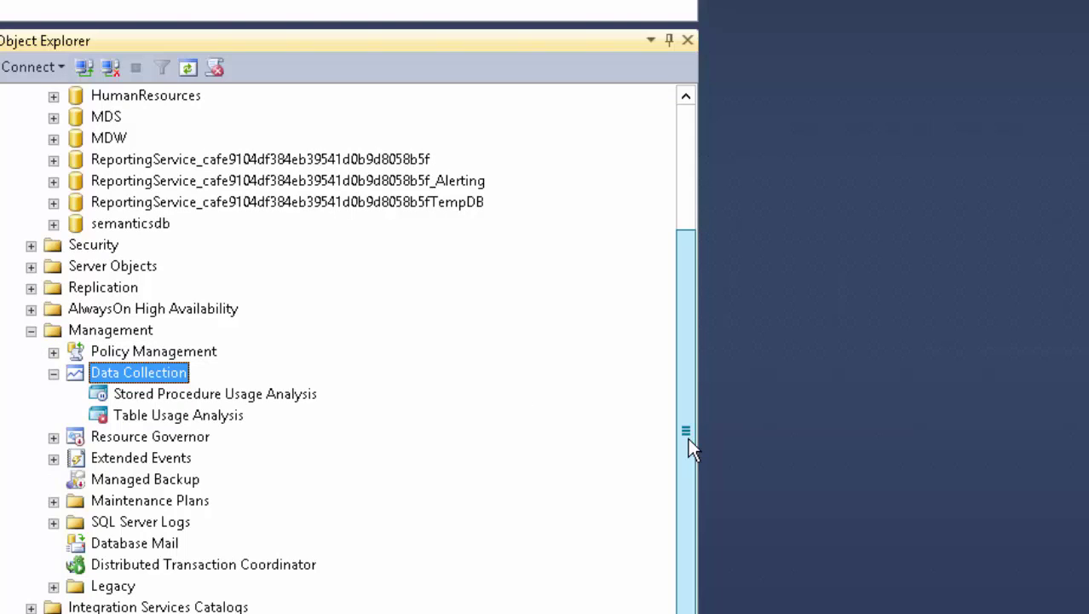
{"action": "right_click", "coordinate": [125, 380]}
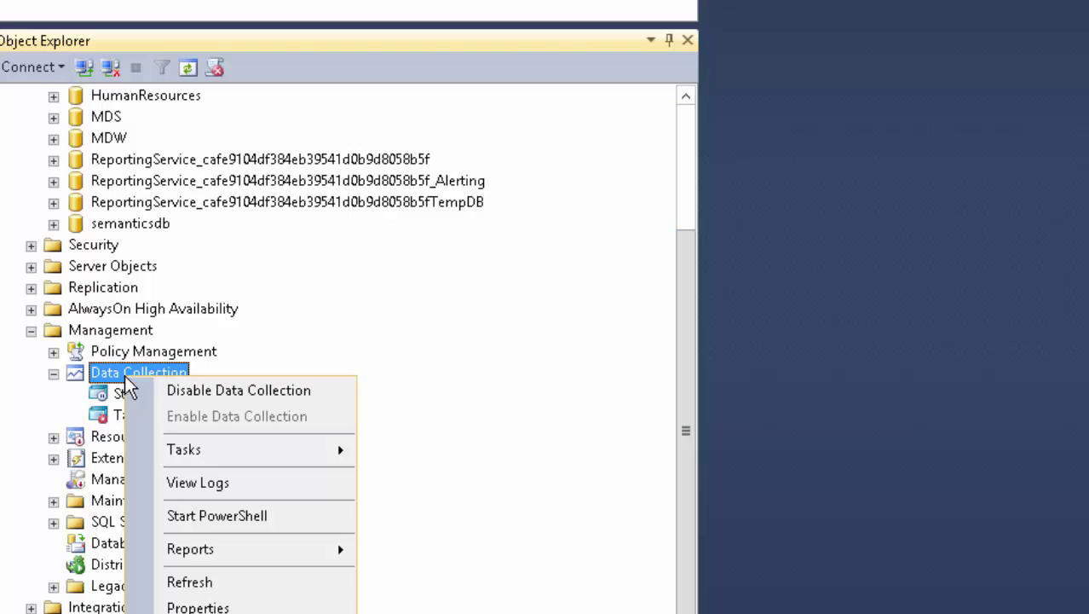
{"action": "left_click", "coordinate": [189, 583]}
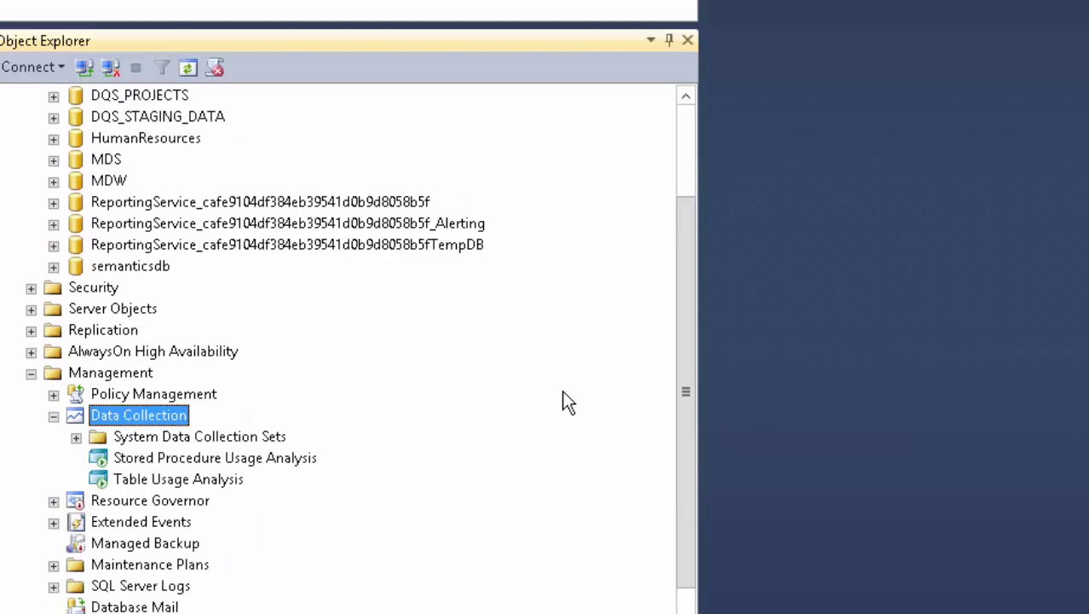
{"action": "scroll", "coordinate": [686, 426], "scroll_direction": "down", "scroll_amount": 1}
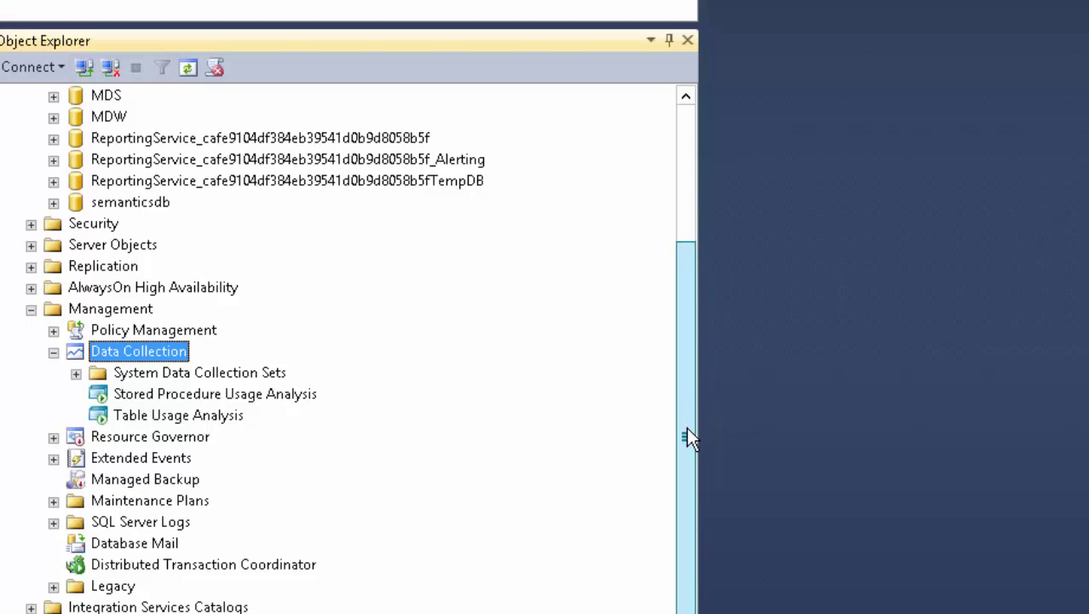
{"action": "left_click", "coordinate": [76, 374]}
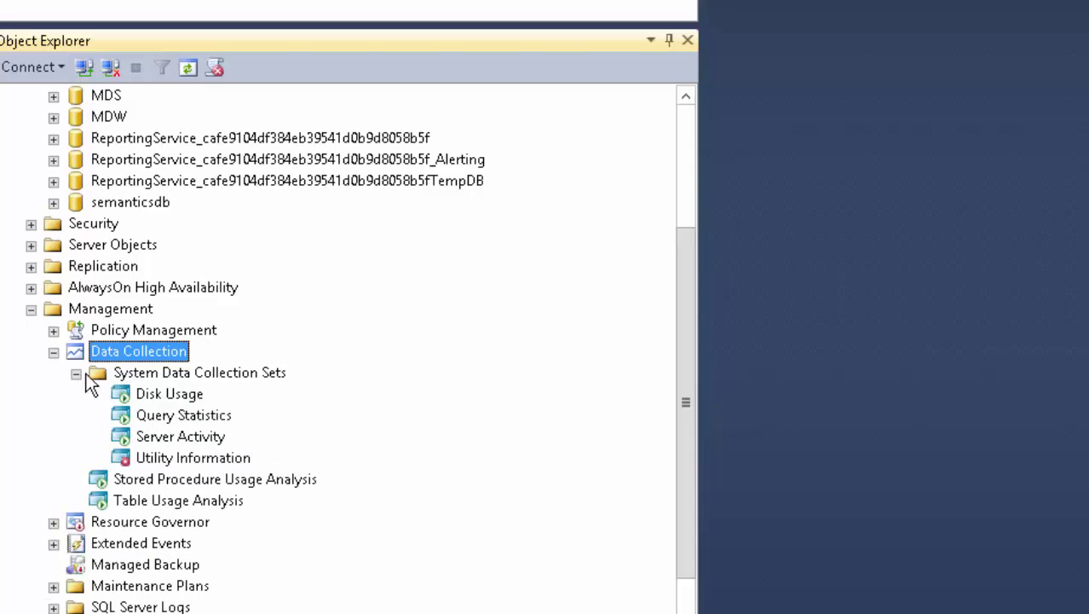
{"action": "left_click_drag", "start_coordinate": [688, 377], "coordinate": [688, 491]}
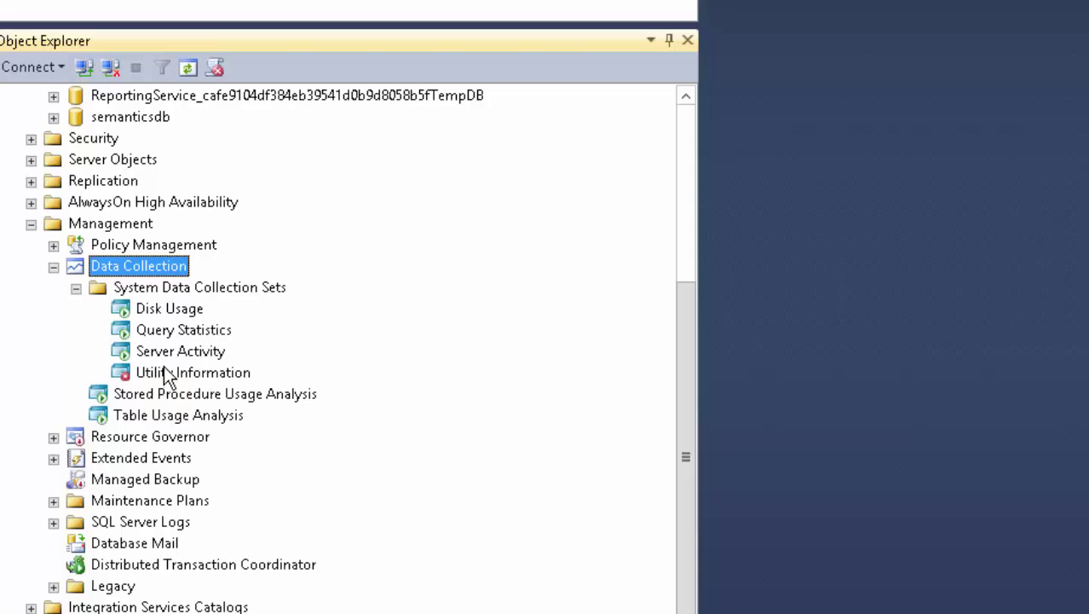
- Review the Disk Usage, Query Statistics, Server Activity, Stored Procedure Usage Analysis and Table Usage Analysis collection sets
{"action": "left_click", "coordinate": [161, 311]}
{"action": "left_click", "coordinate": [166, 332]}
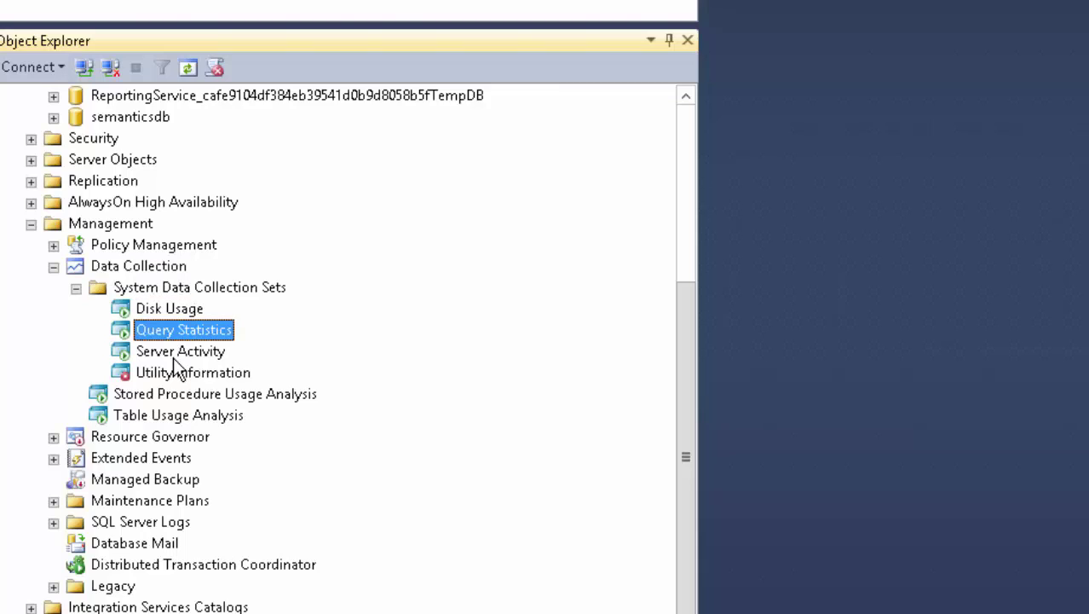
{"action": "left_click", "coordinate": [176, 354]}
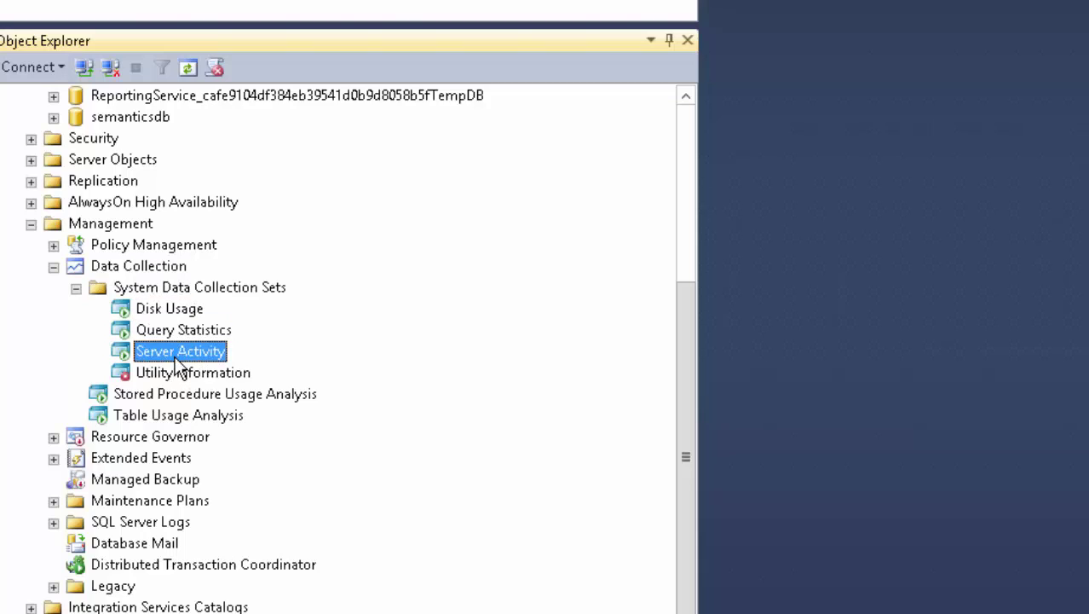
{"action": "left_click", "coordinate": [169, 398]}
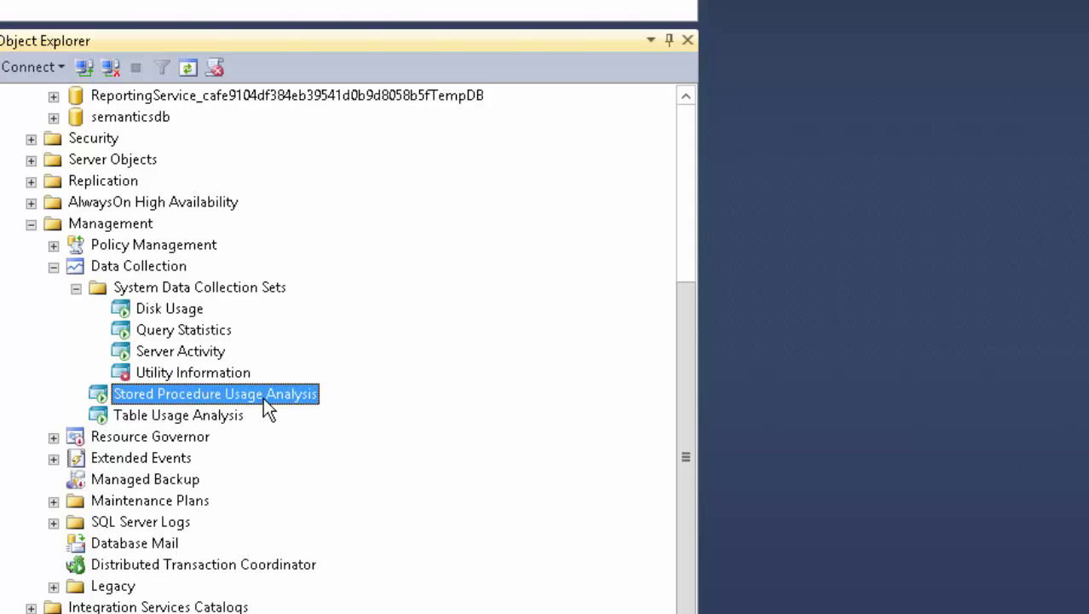
{"action": "left_click", "coordinate": [169, 417]}
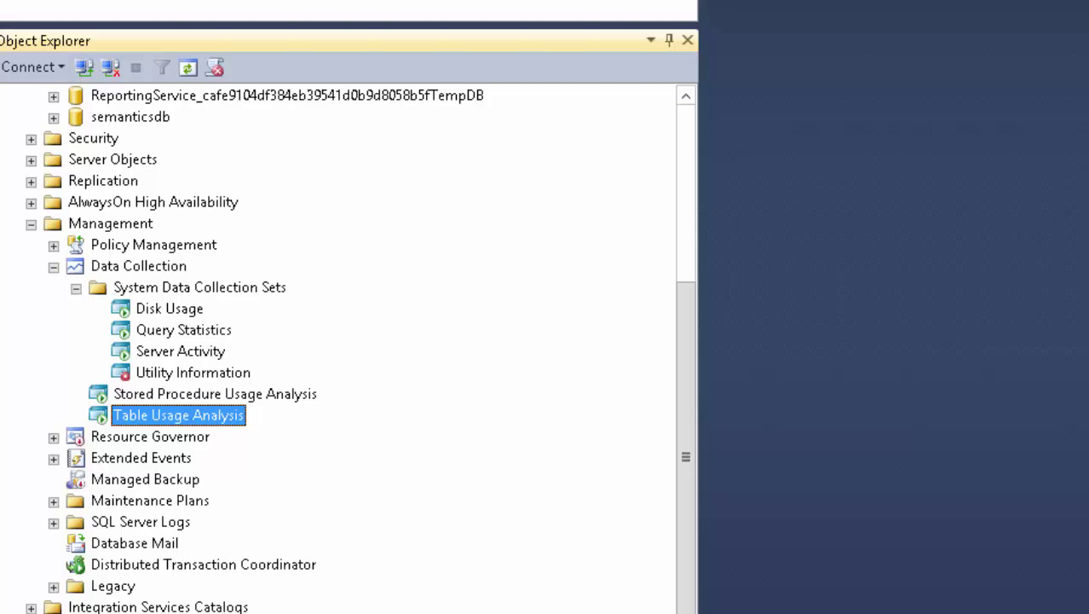
- Examine the Disk Usage collection set's logs, expanding the recorded runs, and close the log viewer
{"action": "left_click", "coordinate": [186, 312]}
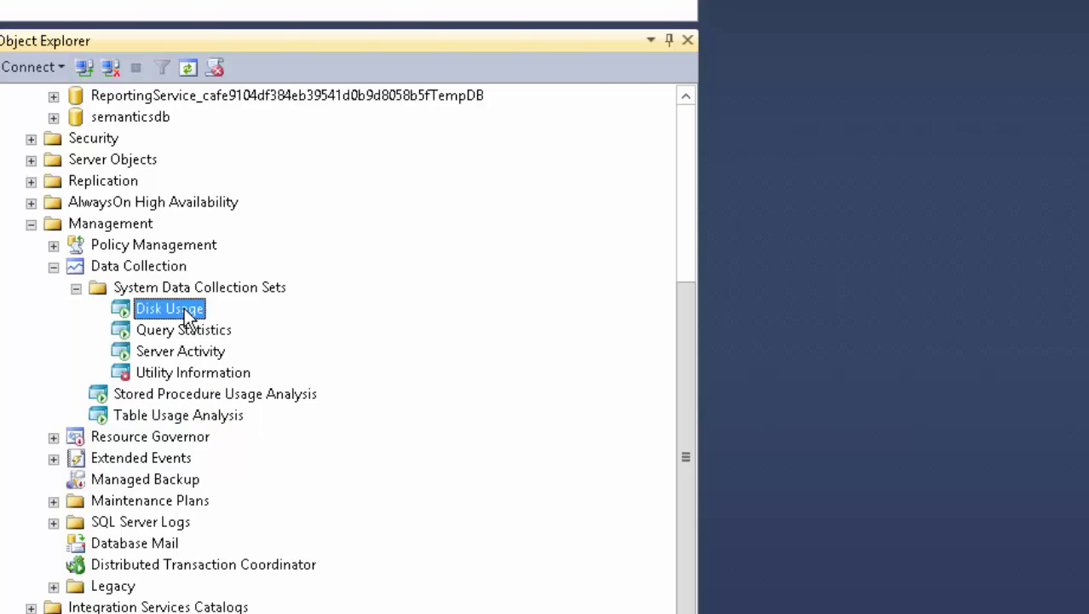
{"action": "right_click", "coordinate": [185, 315]}
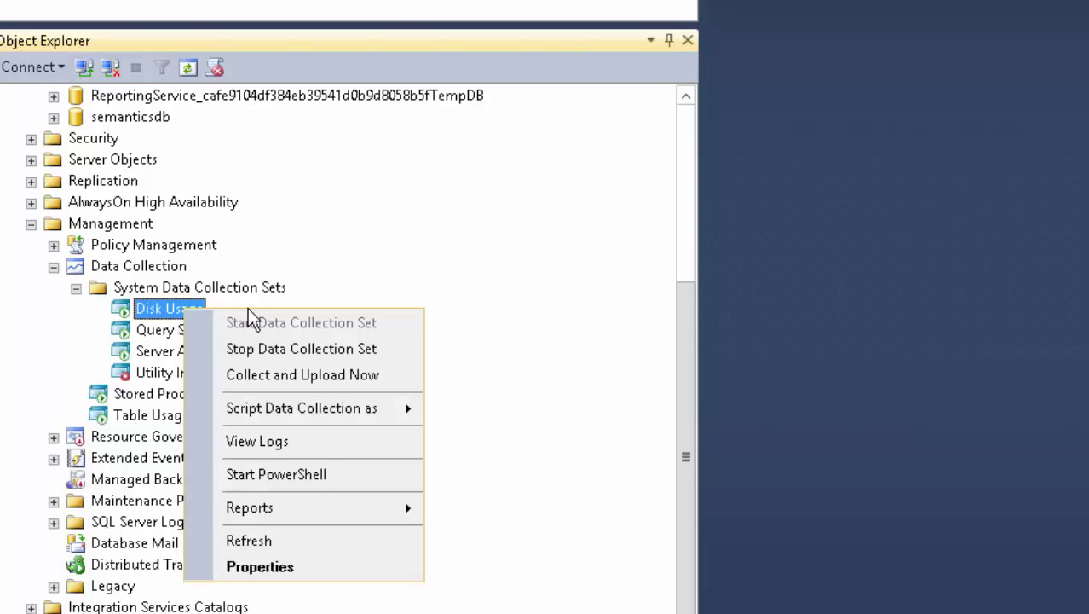
{"action": "left_click", "coordinate": [271, 439]}
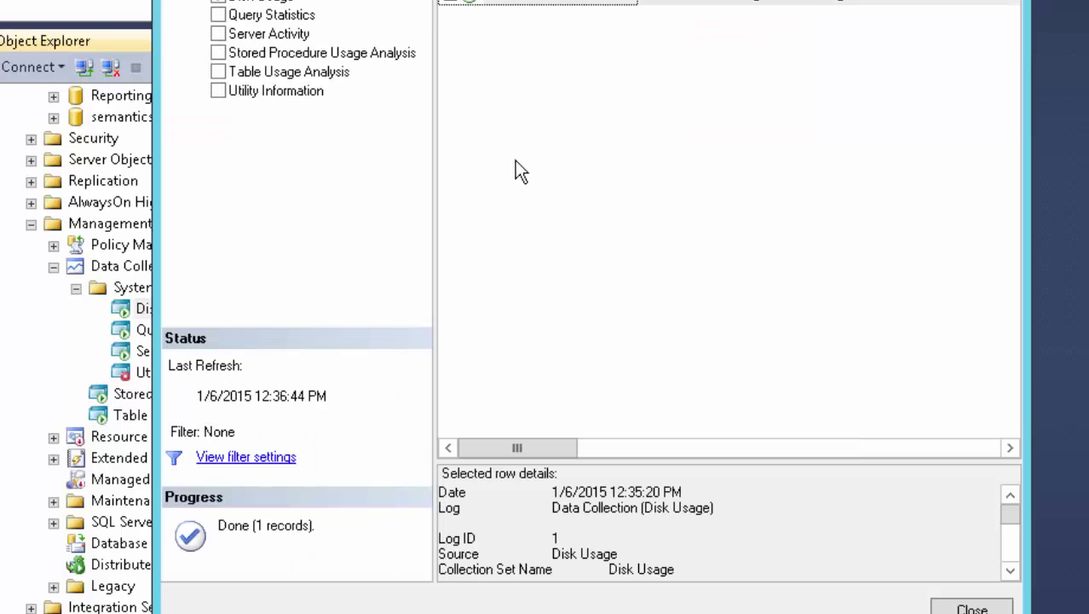
{"action": "left_click", "coordinate": [449, 2]}
{"action": "left_click", "coordinate": [670, 17]}
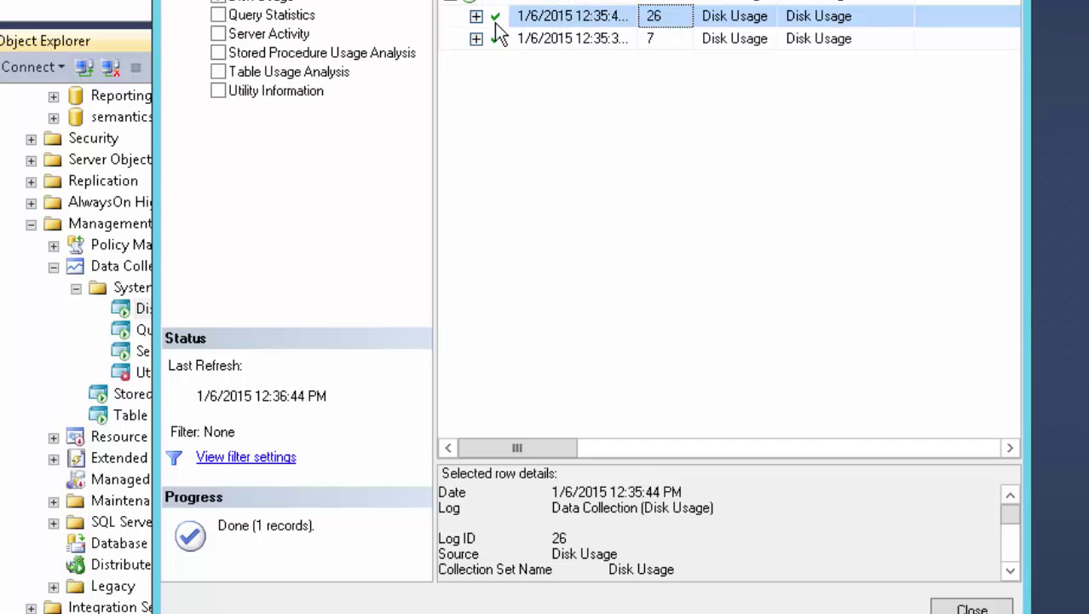
{"action": "left_click", "coordinate": [476, 16]}
{"action": "left_click", "coordinate": [476, 62]}
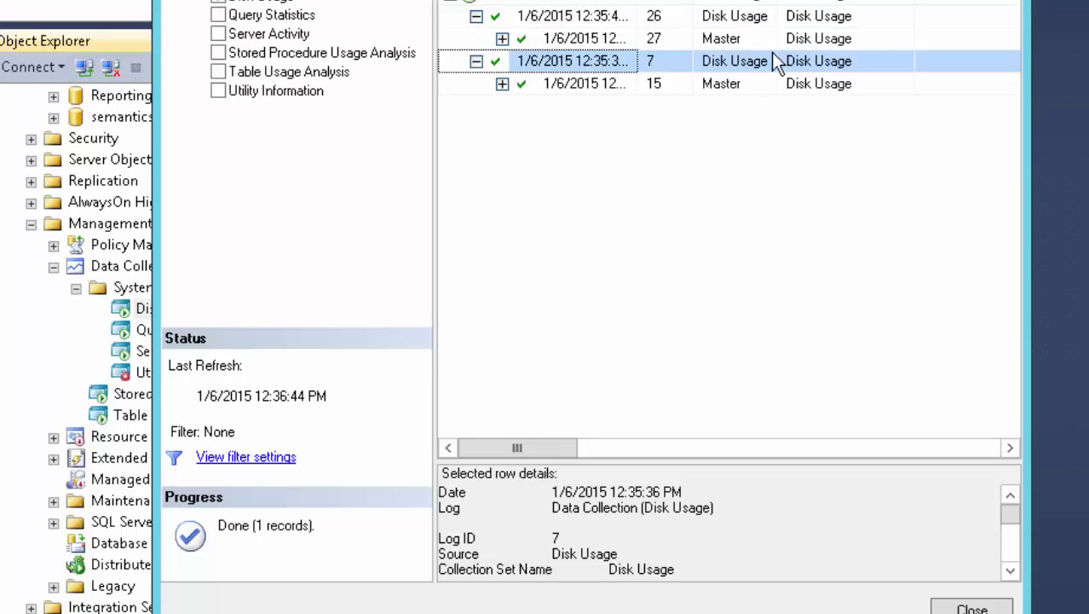
{"action": "key", "text": "Escape"}
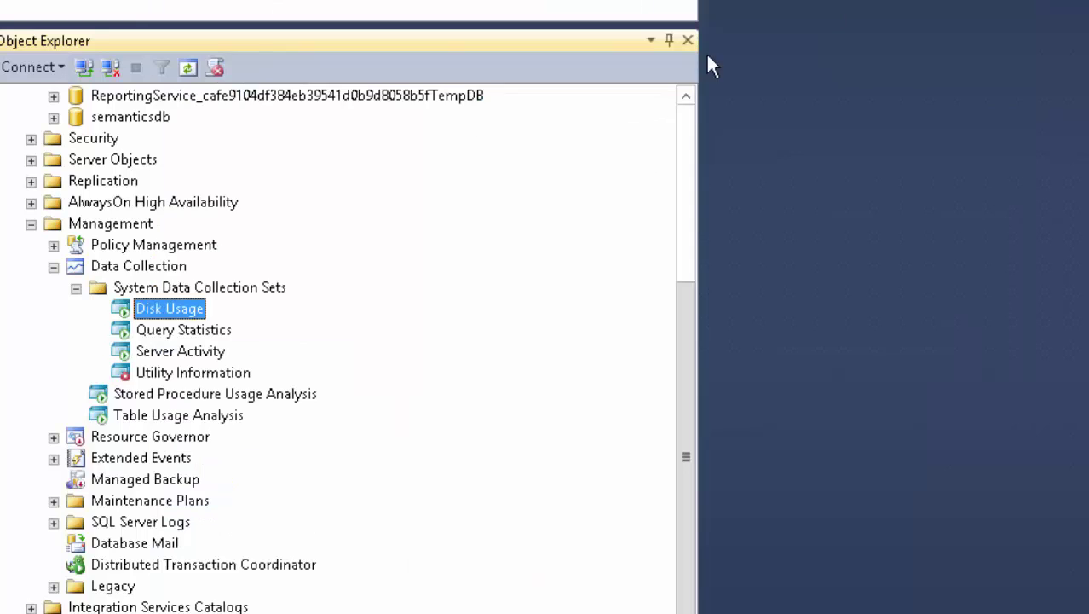
- Run an immediate collect and upload for the Disk Usage collection set and close its report
{"action": "right_click", "coordinate": [170, 311]}
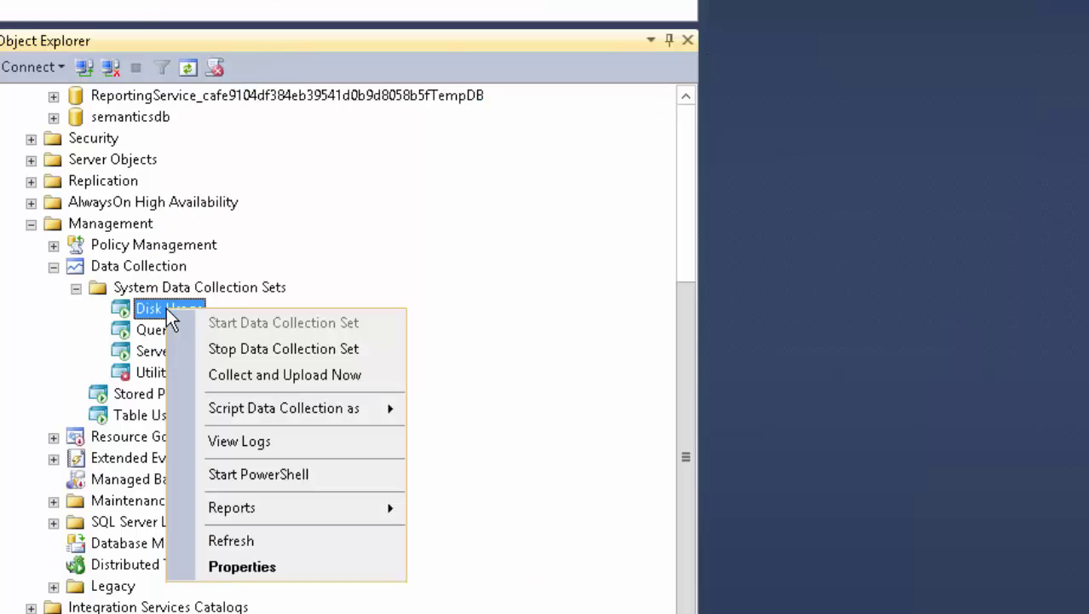
{"action": "left_click", "coordinate": [292, 375]}
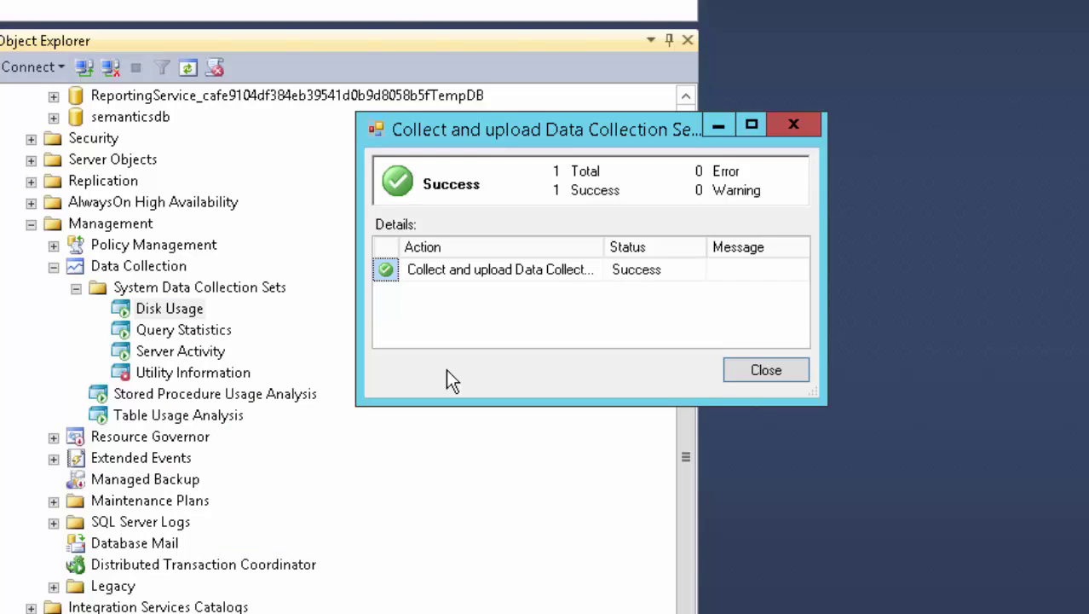
{"action": "left_click", "coordinate": [765, 371]}
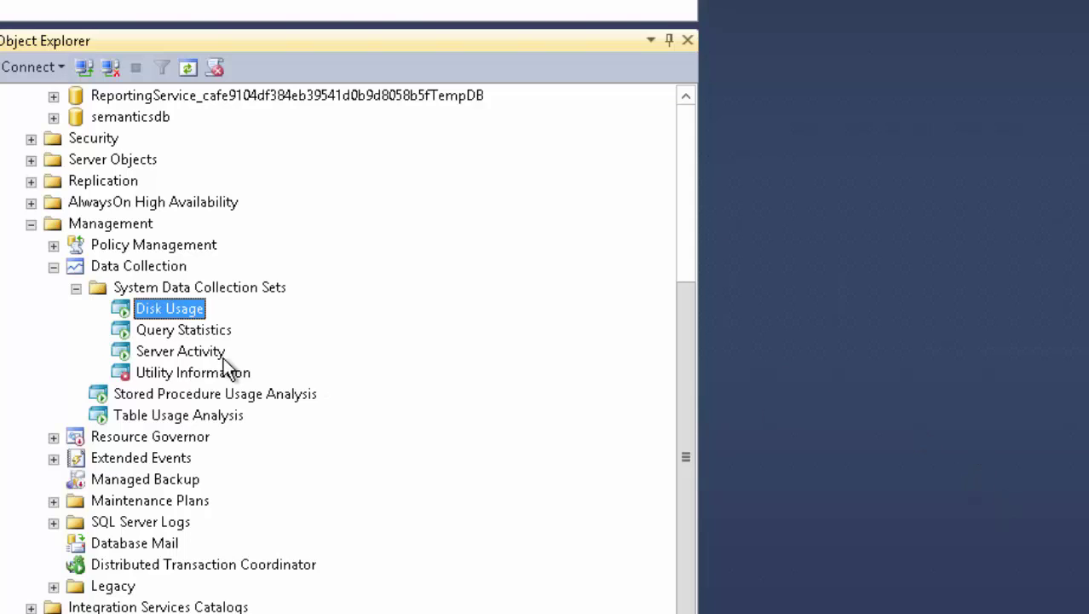
- Run an immediate collect and upload for the Query Statistics collection set and dismiss the result dialog
{"action": "right_click", "coordinate": [167, 331]}
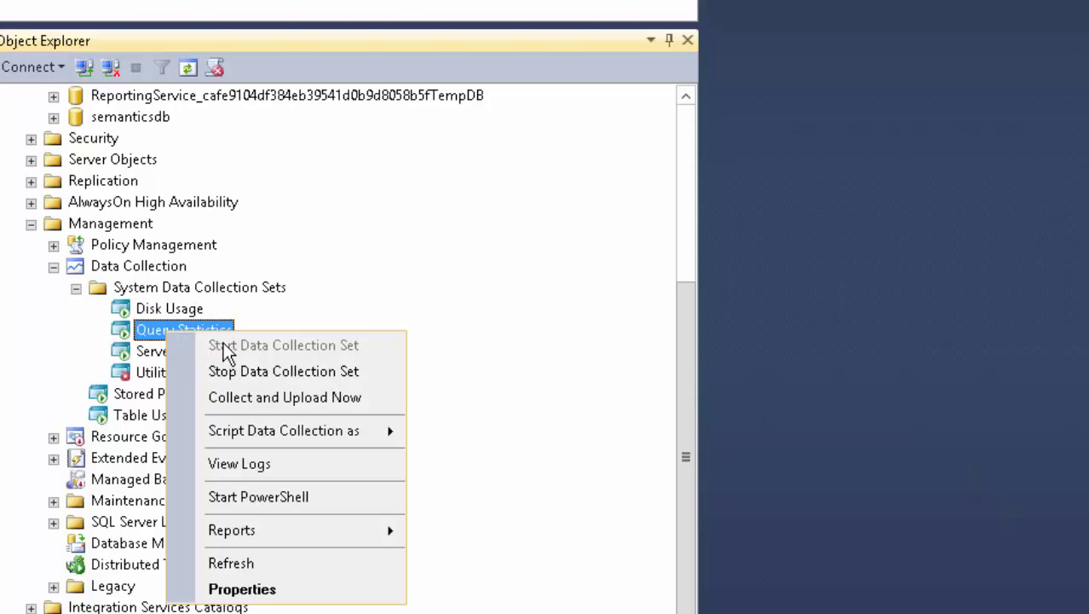
{"action": "left_click", "coordinate": [259, 397]}
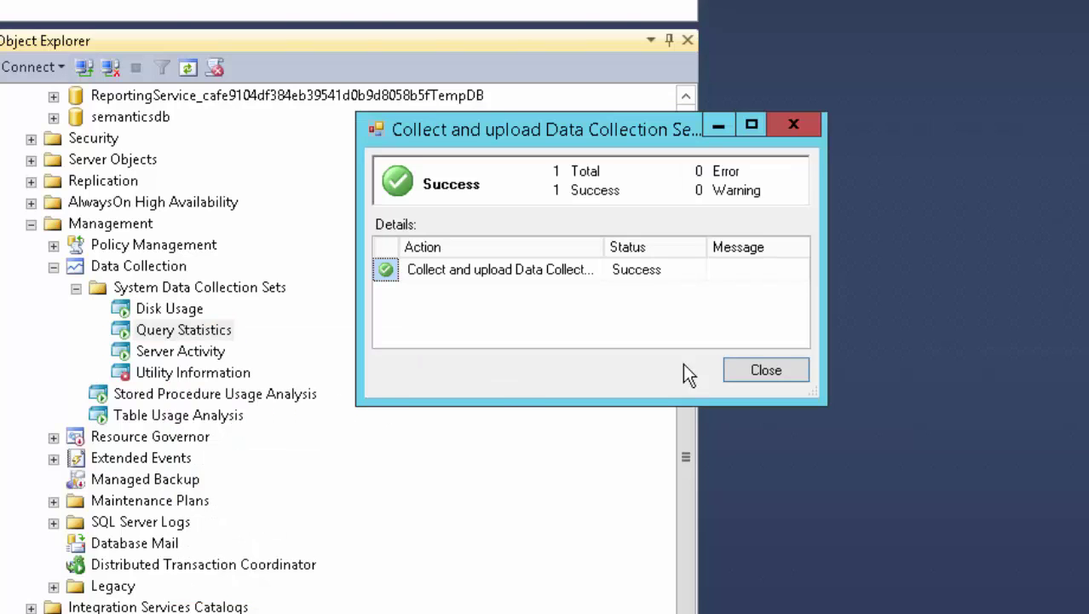
{"action": "left_click", "coordinate": [764, 372]}
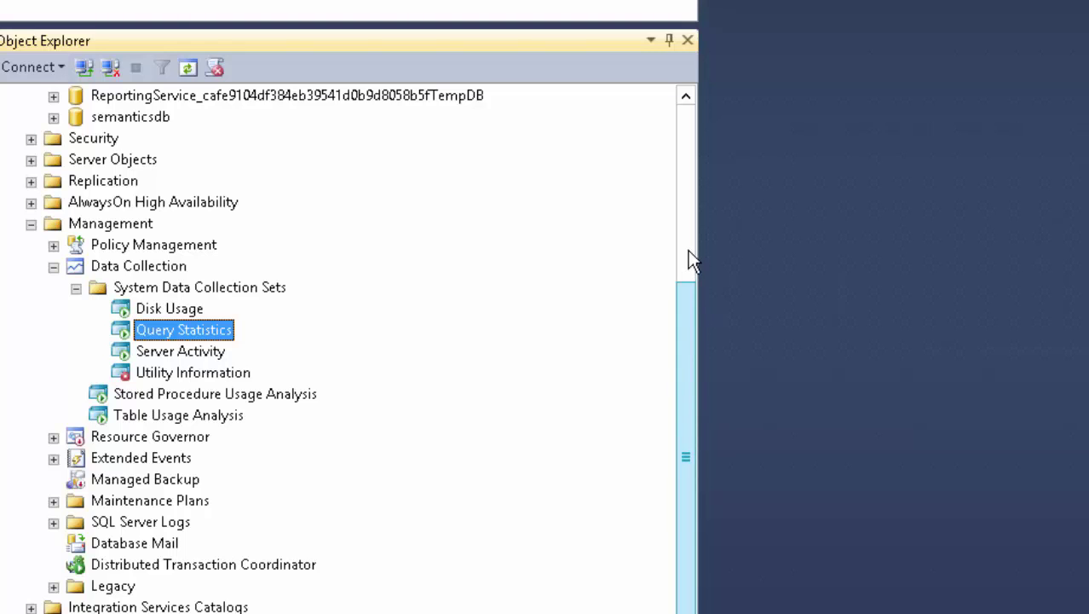
- Open the Management Data Warehouse Overview report for the MDW database
{"action": "left_click_drag", "start_coordinate": [682, 322], "coordinate": [670, 113]}
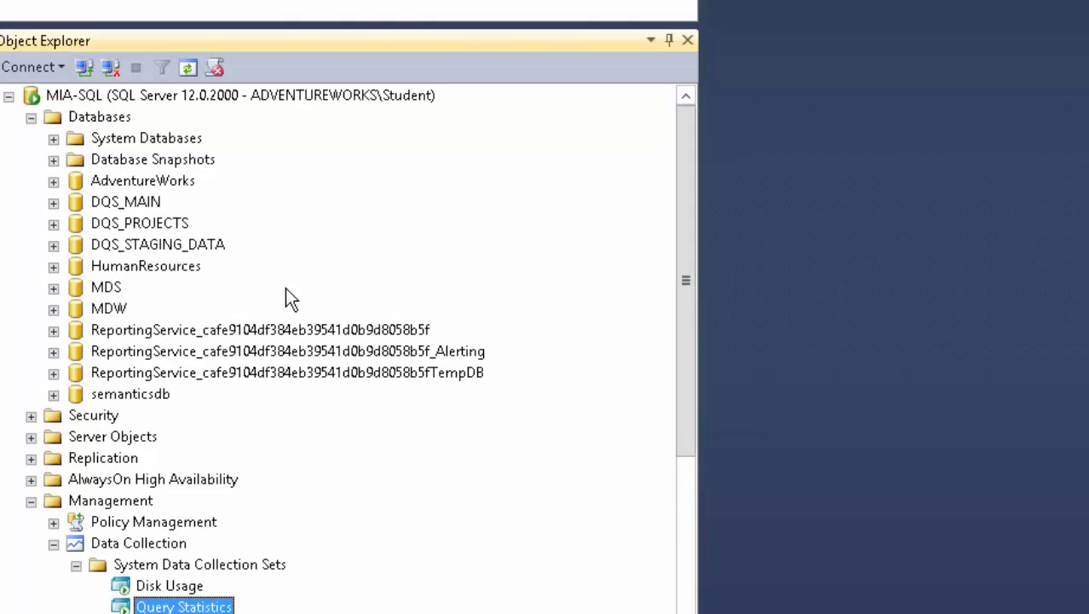
{"action": "left_click", "coordinate": [115, 310]}
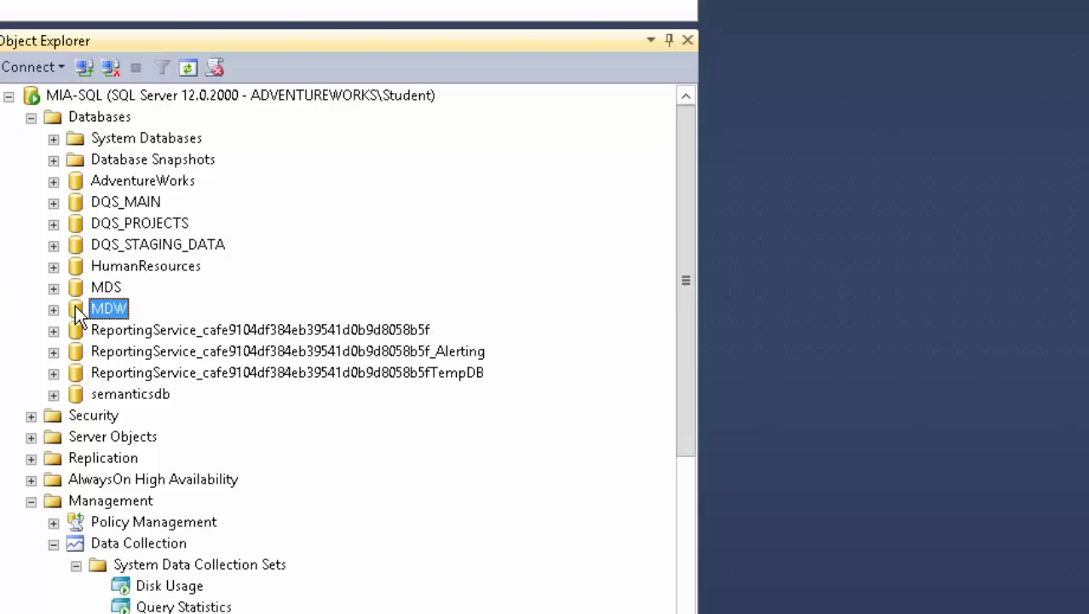
{"action": "left_click", "coordinate": [53, 309]}
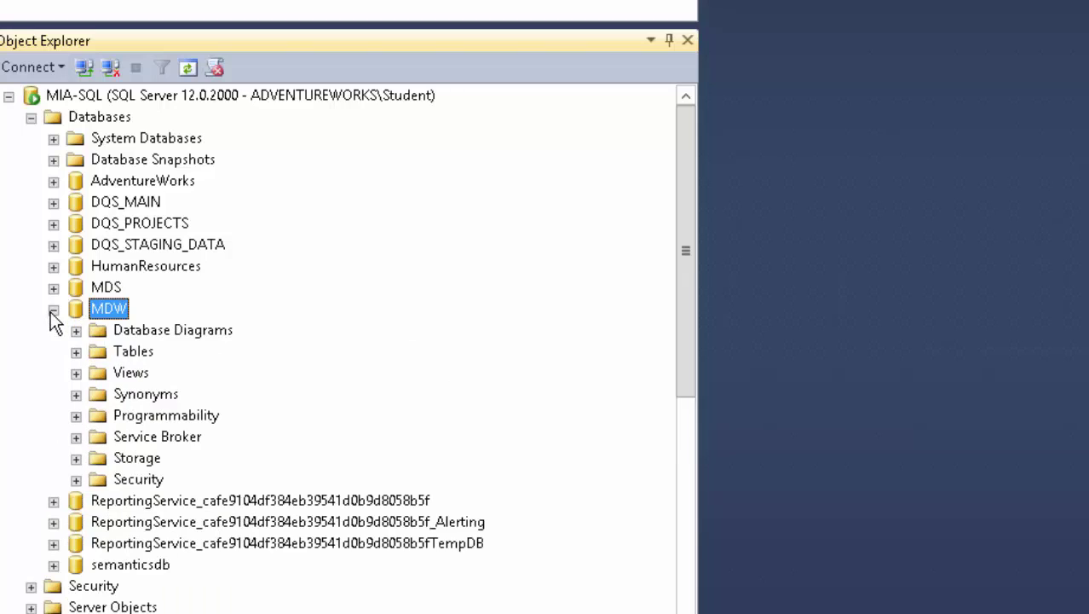
{"action": "right_click", "coordinate": [115, 310]}
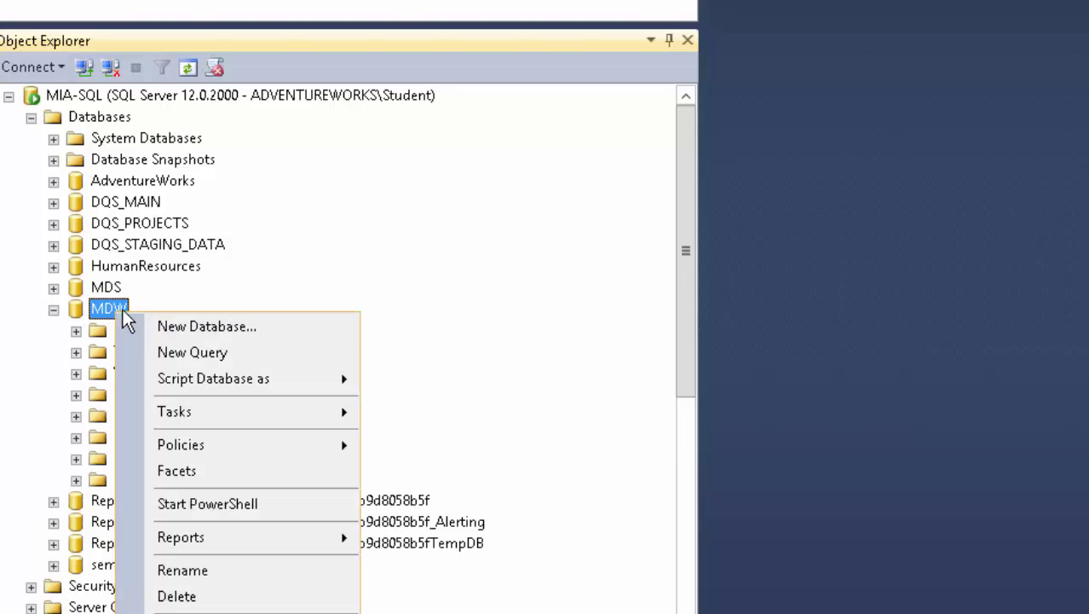
{"action": "mouse_move", "coordinate": [229, 539]}
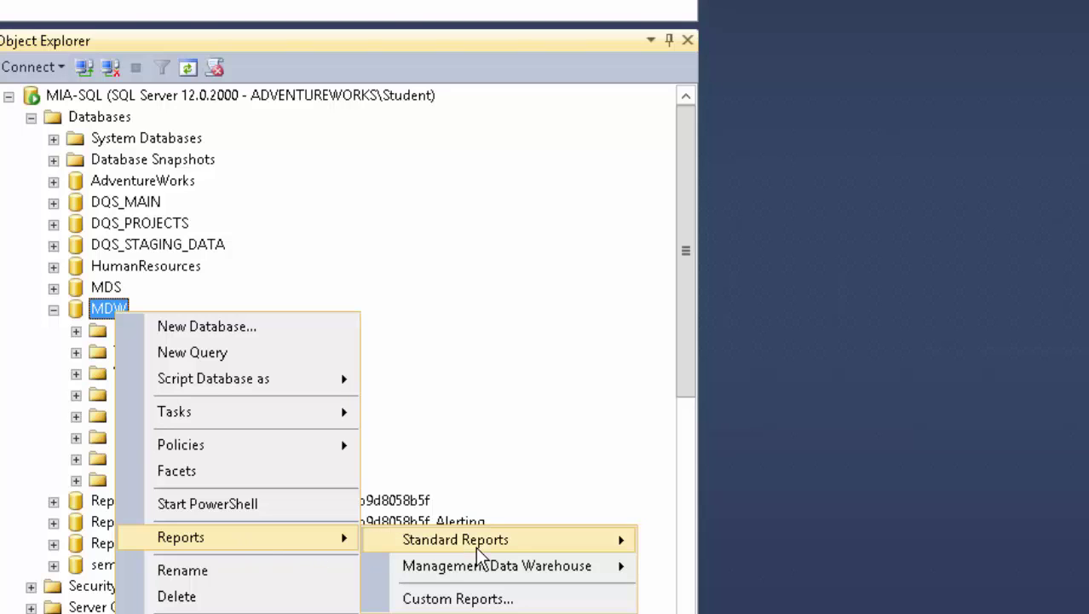
{"action": "mouse_move", "coordinate": [479, 544]}
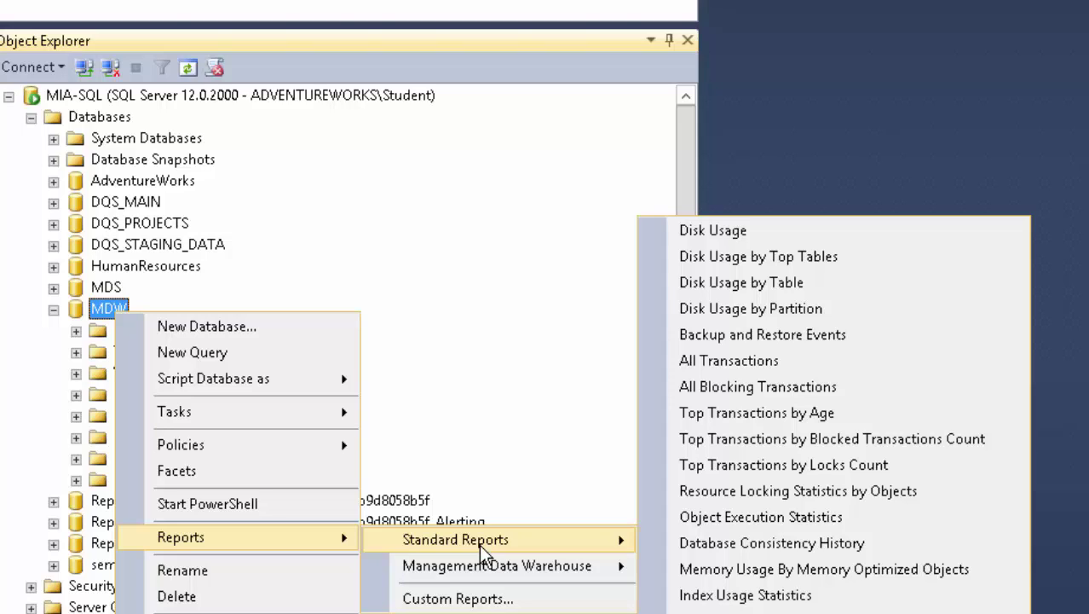
{"action": "mouse_move", "coordinate": [475, 583]}
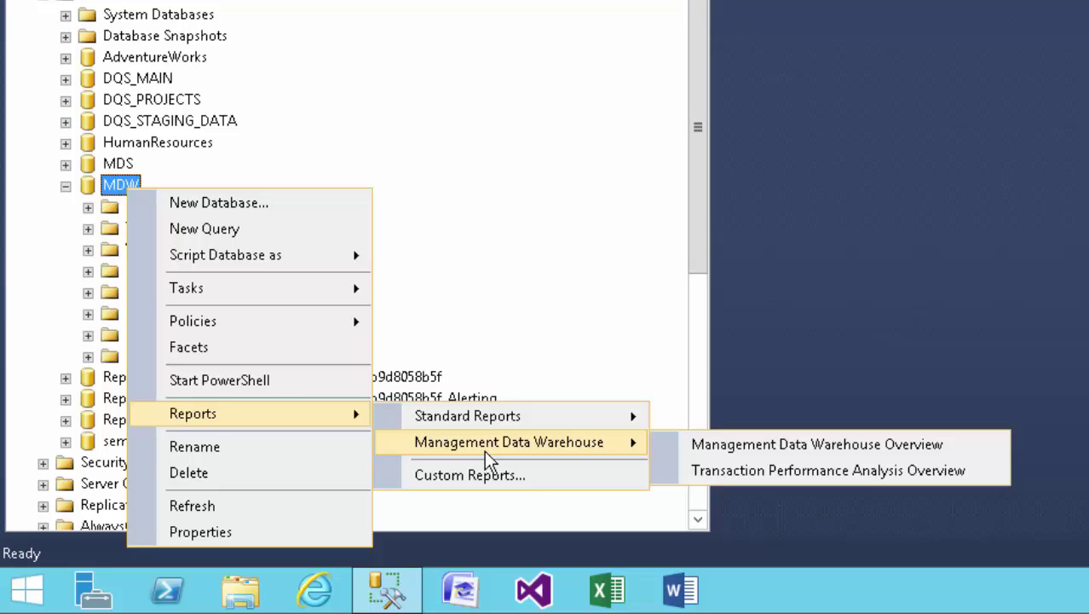
{"action": "left_click", "coordinate": [721, 449]}
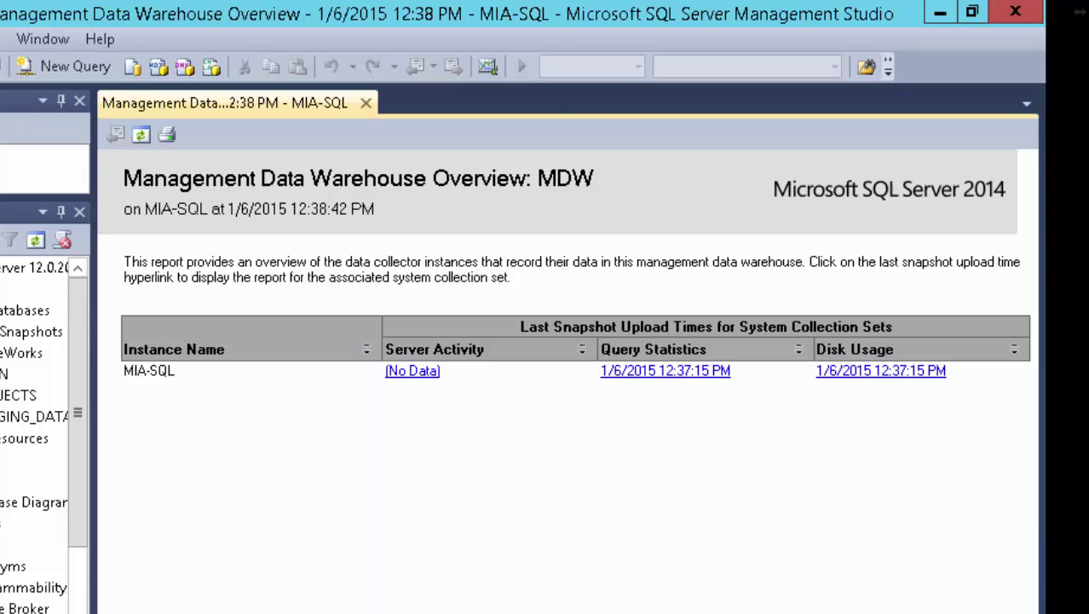
- Open the Disk Usage collection set report for MIA-SQL and review the database and log sizes, trends and average growth
{"action": "left_click", "coordinate": [843, 373]}
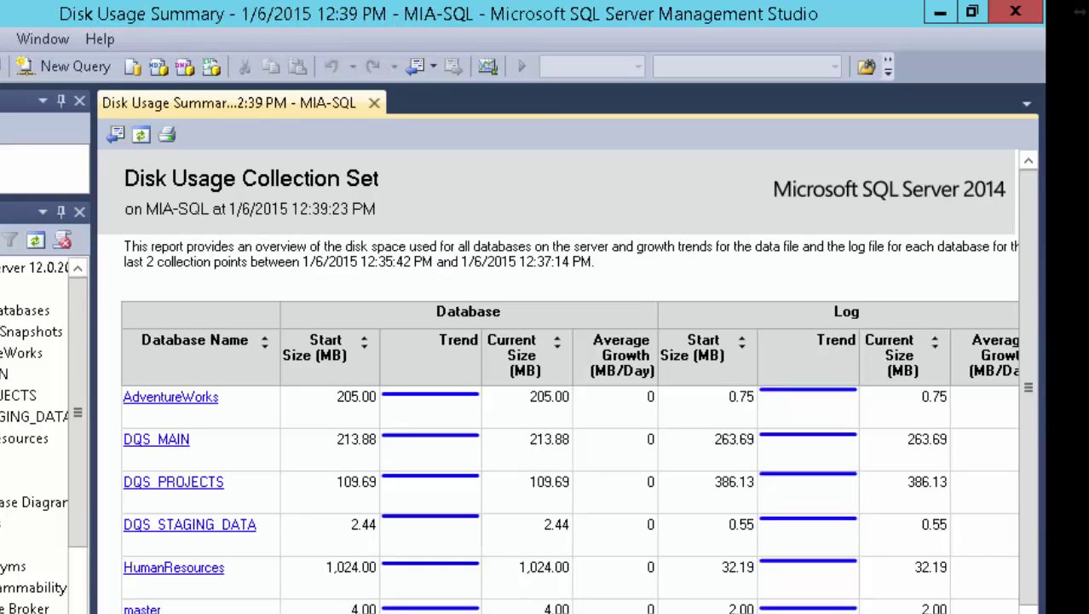
{"action": "scroll", "coordinate": [557, 380], "scroll_direction": "right", "scroll_amount": 1}
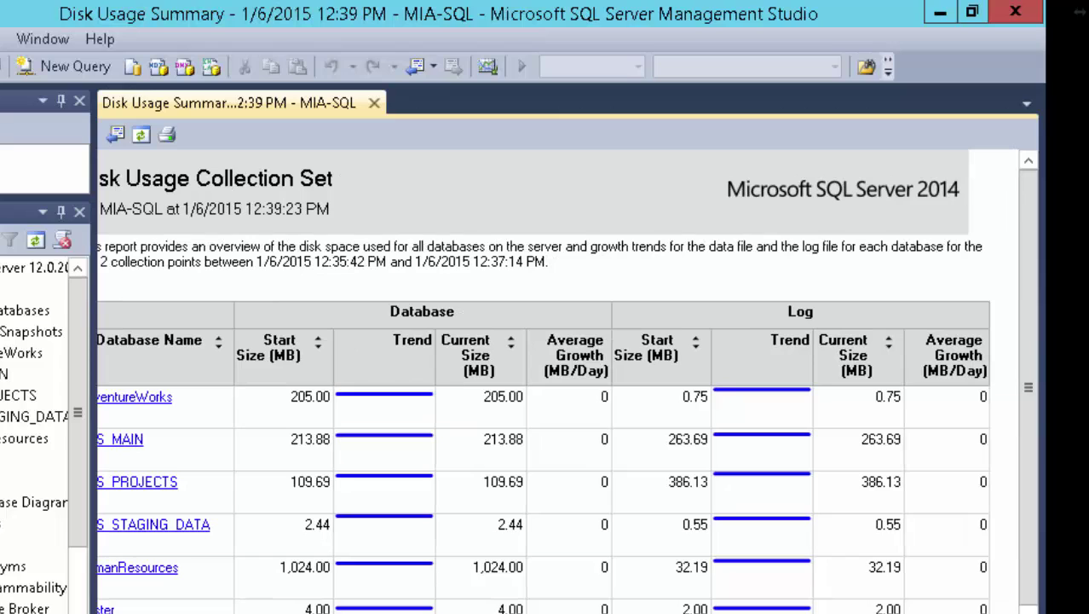
{"action": "scroll", "coordinate": [557, 381], "scroll_direction": "left", "scroll_amount": 1}
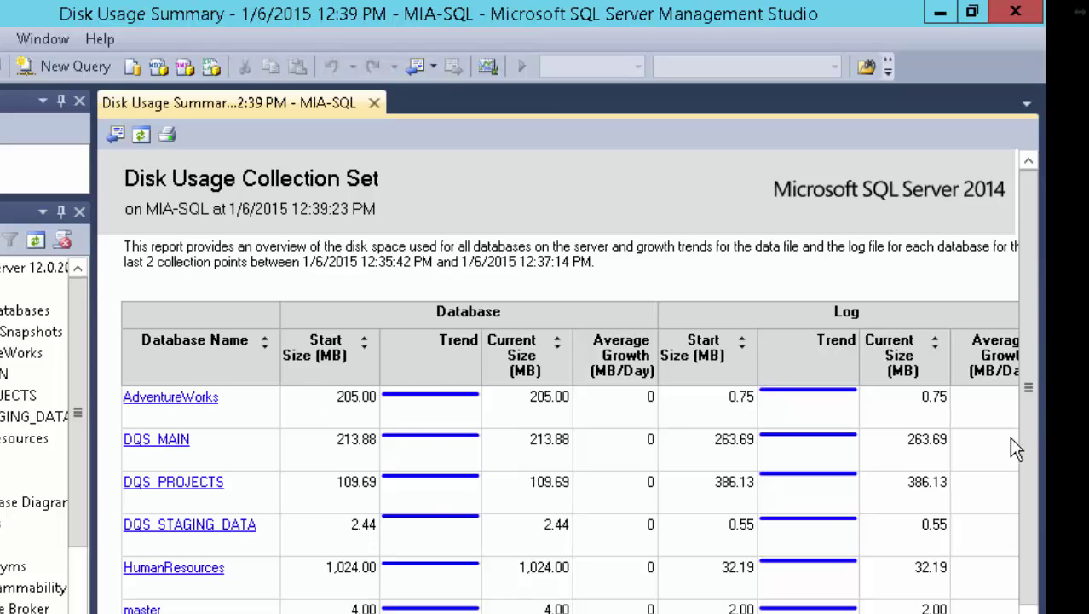
{"action": "left_click_drag", "start_coordinate": [1020, 432], "coordinate": [1026, 592]}
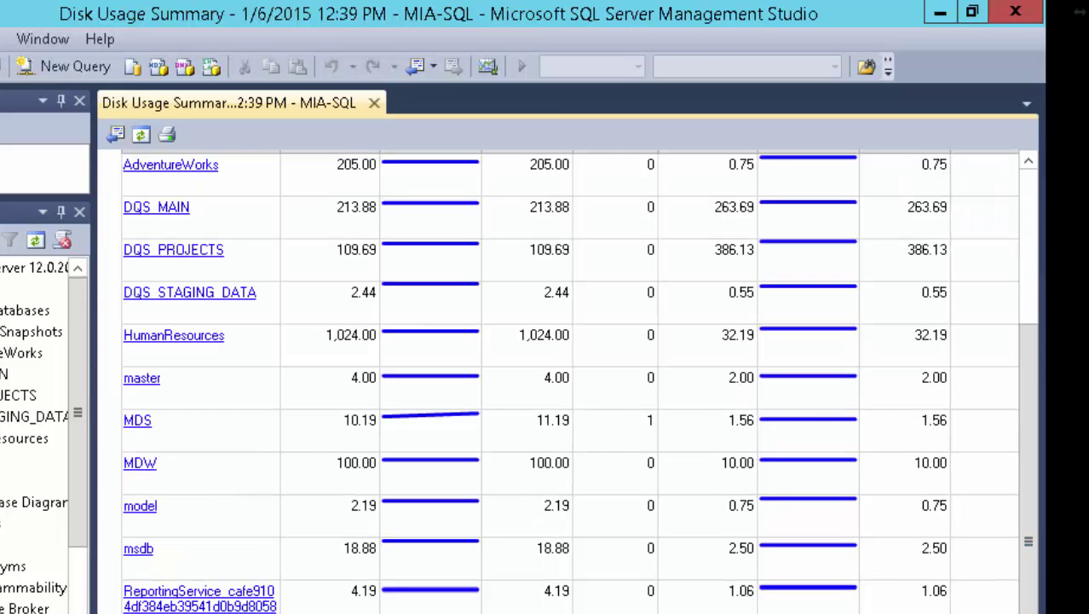
{"action": "scroll", "coordinate": [557, 380], "scroll_direction": "right", "scroll_amount": 2}
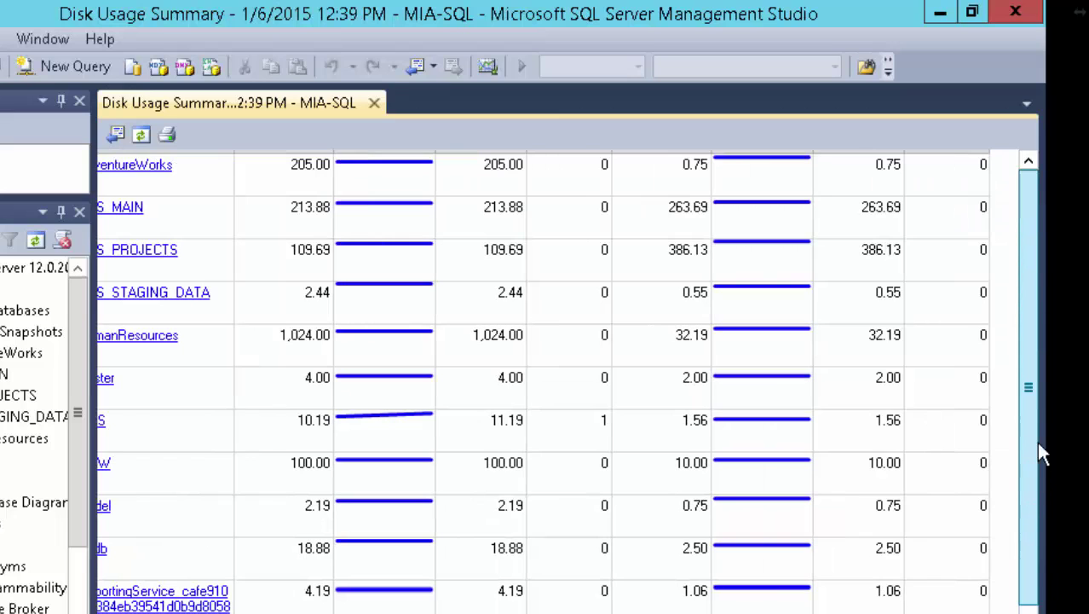
{"action": "scroll", "coordinate": [1029, 392], "scroll_direction": "up", "scroll_amount": 3}
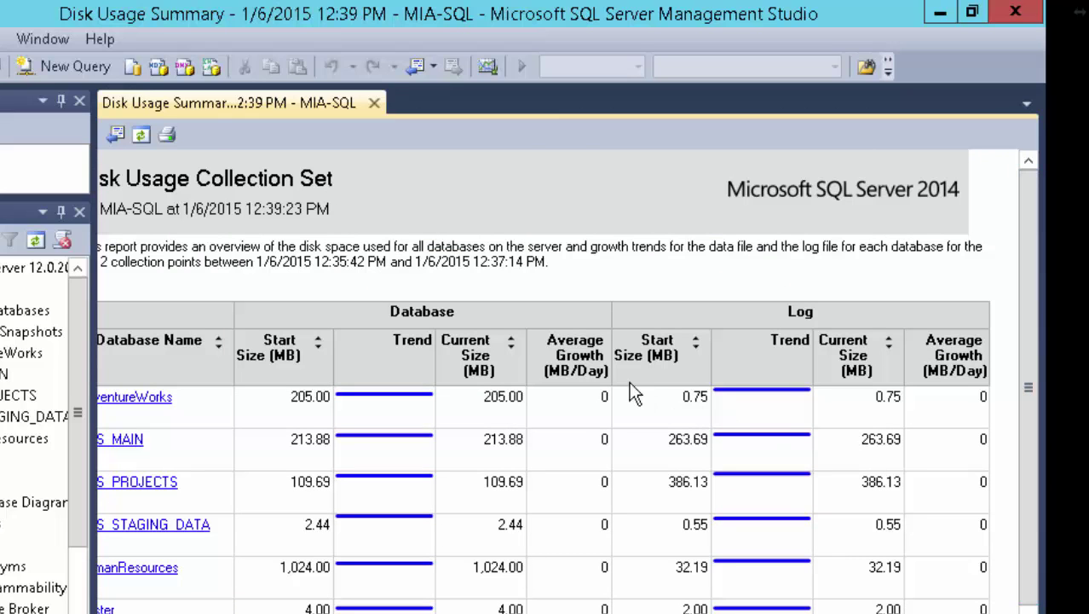